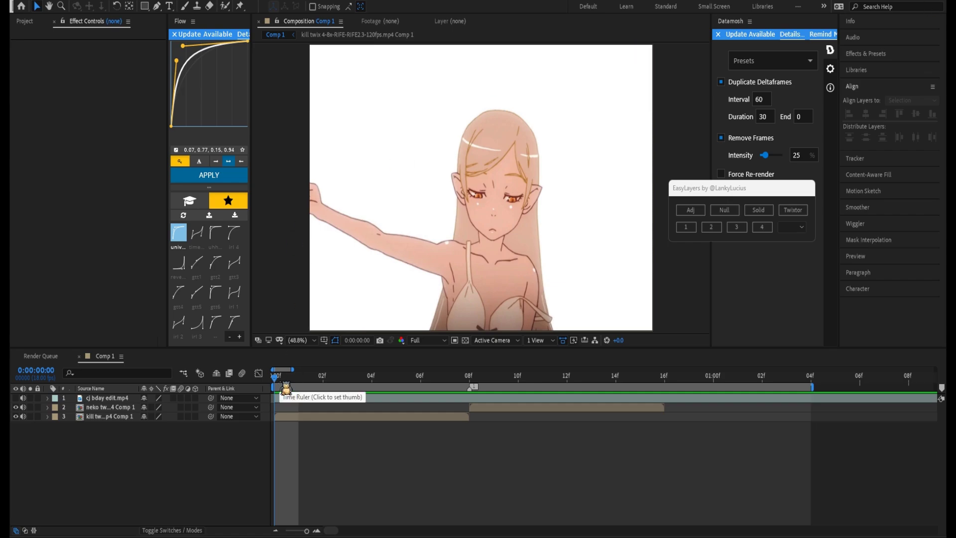
Step: Add an adjustment layer above the first clip (kill twix), spanning that clip's length
left_click_drag(281, 382, 288, 423)
left_click(300, 418)
left_click_drag(286, 388, 641, 424)
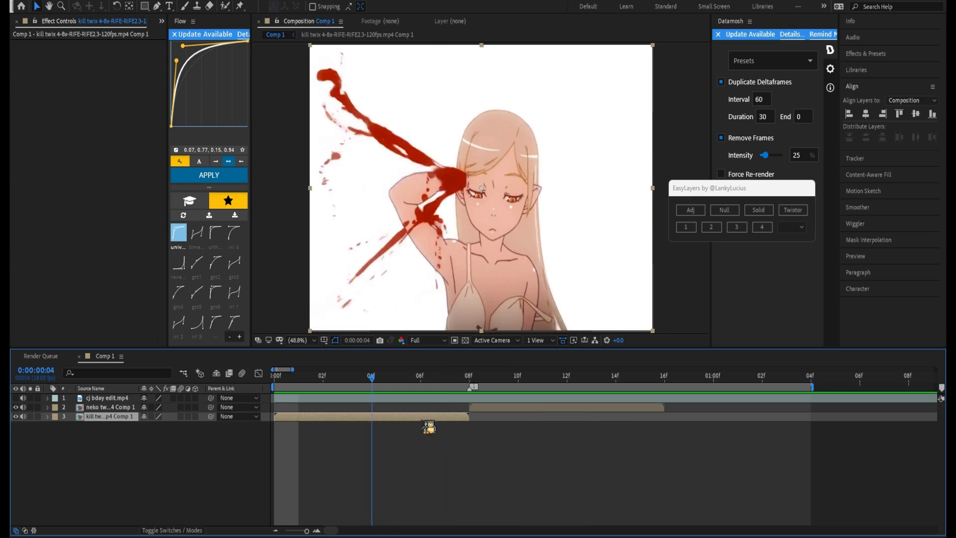
left_click_drag(543, 428, 263, 420)
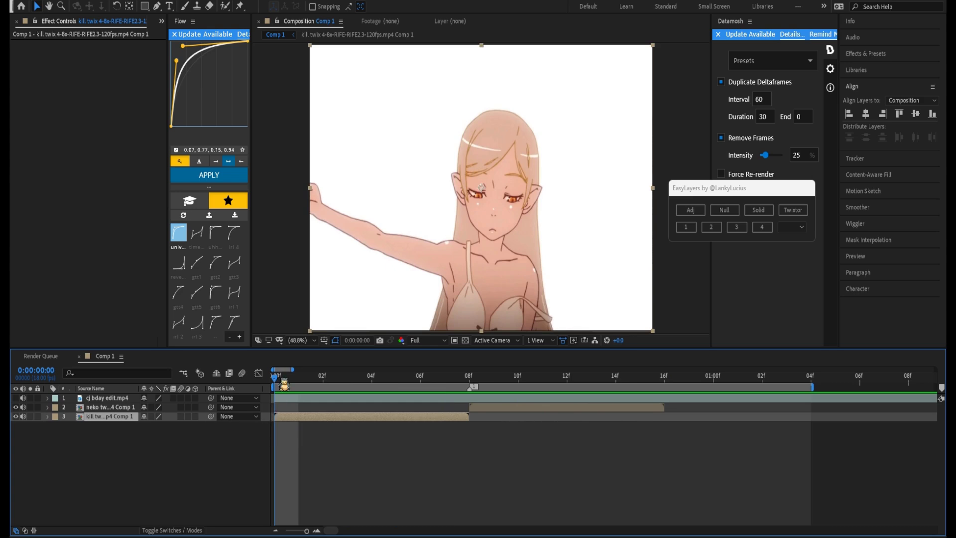
left_click_drag(278, 379, 251, 399)
left_click(691, 210)
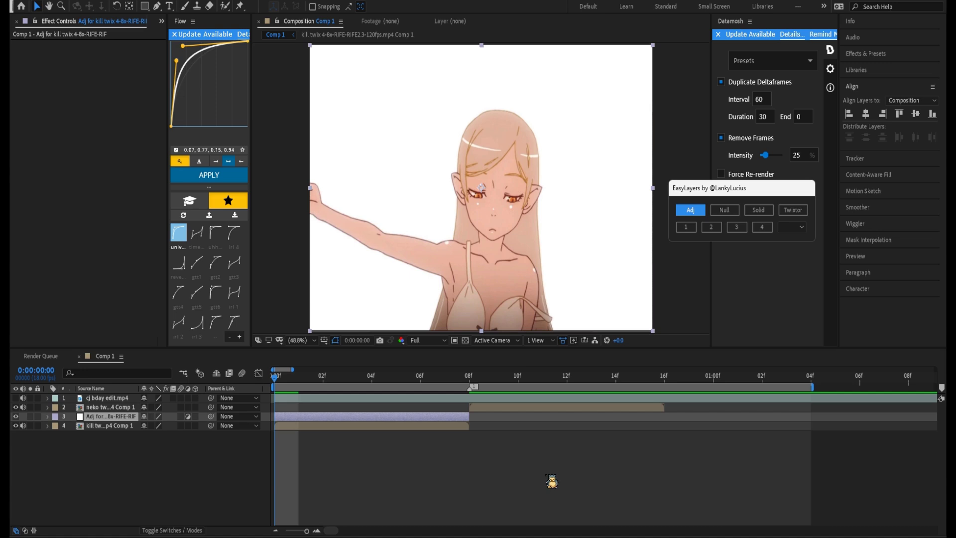
Step: Apply the S_Shake effect to the adjustment layer and shift the layer so it starts at frame 1
left_click_drag(304, 386, 285, 427)
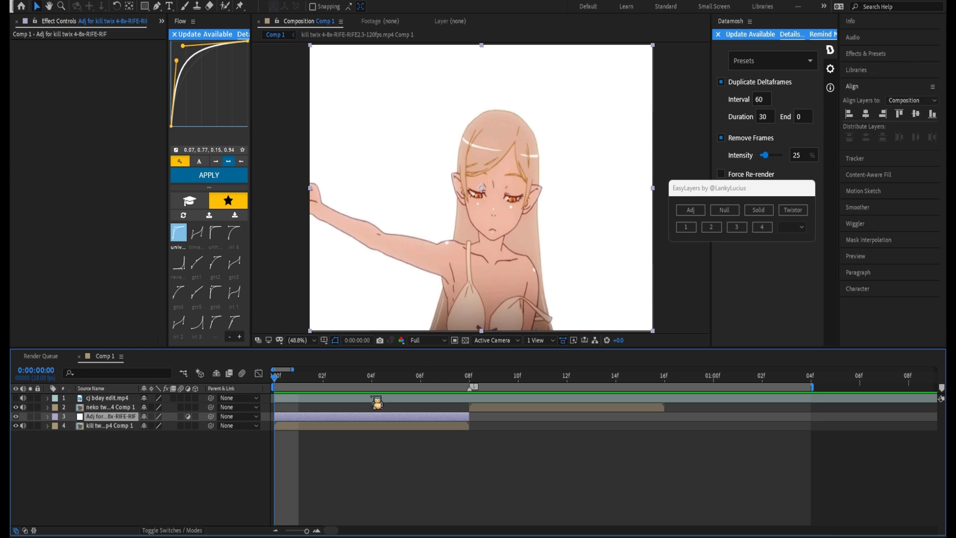
key("ctrl+space")
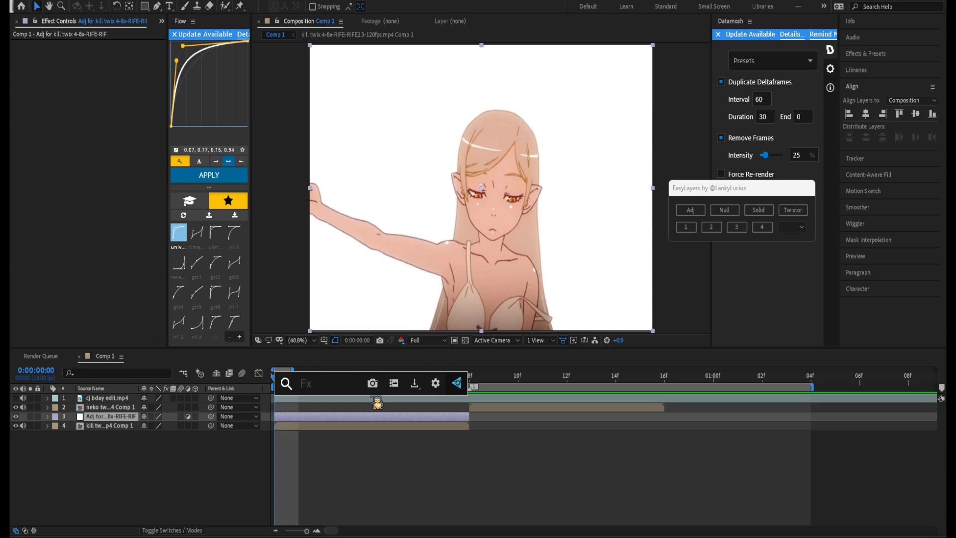
type("s_shake")
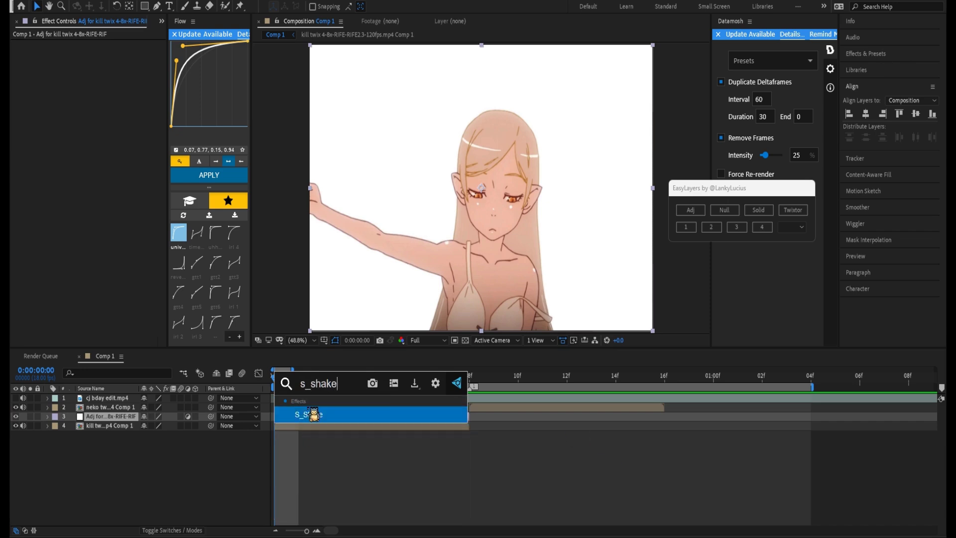
key("Return")
mouse_move(313, 423)
left_mouse_down()
mouse_move(421, 426)
mouse_move(319, 426)
mouse_move(371, 424)
mouse_move(312, 413)
left_mouse_up()
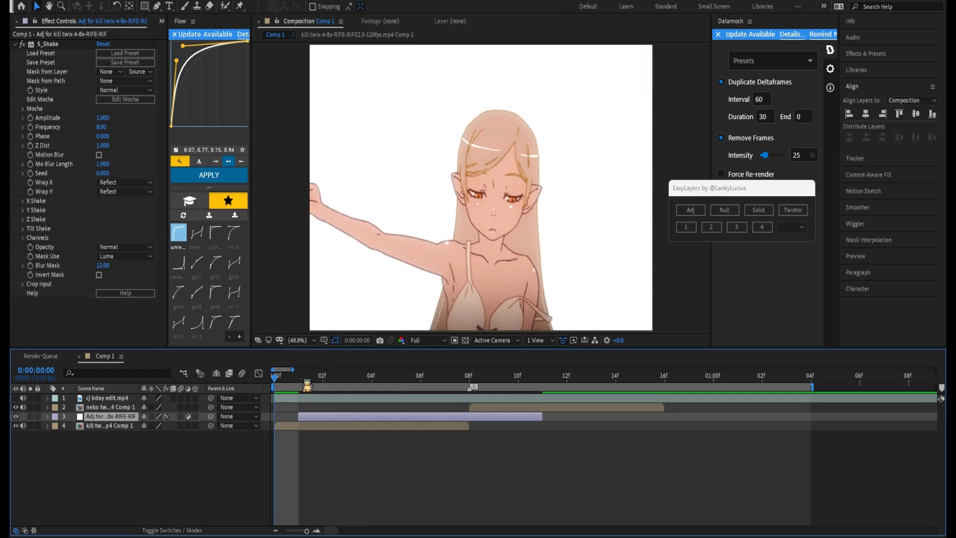
Step: Add a keyframe for S_Shake's Amplitude at frame 1 with a value of 0
key("Page_Down")
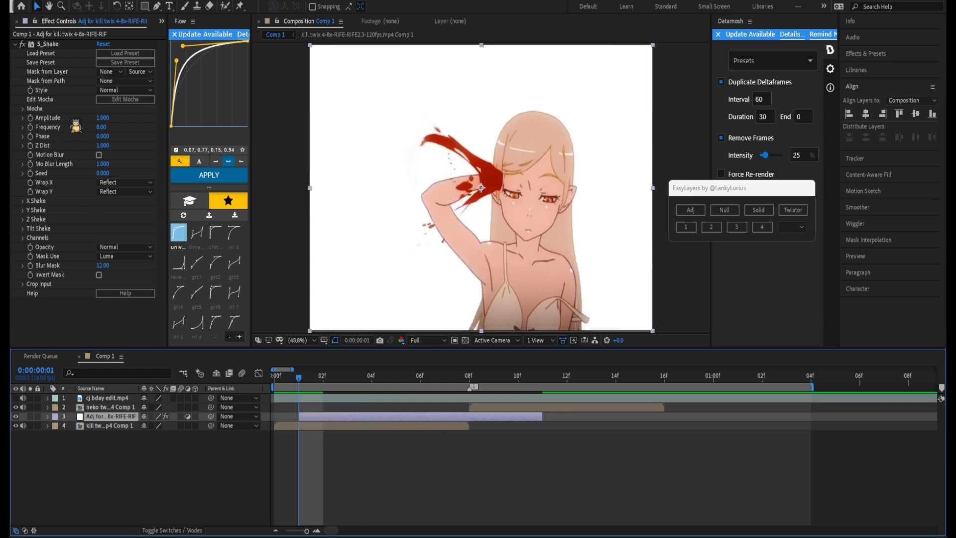
left_click(48, 128)
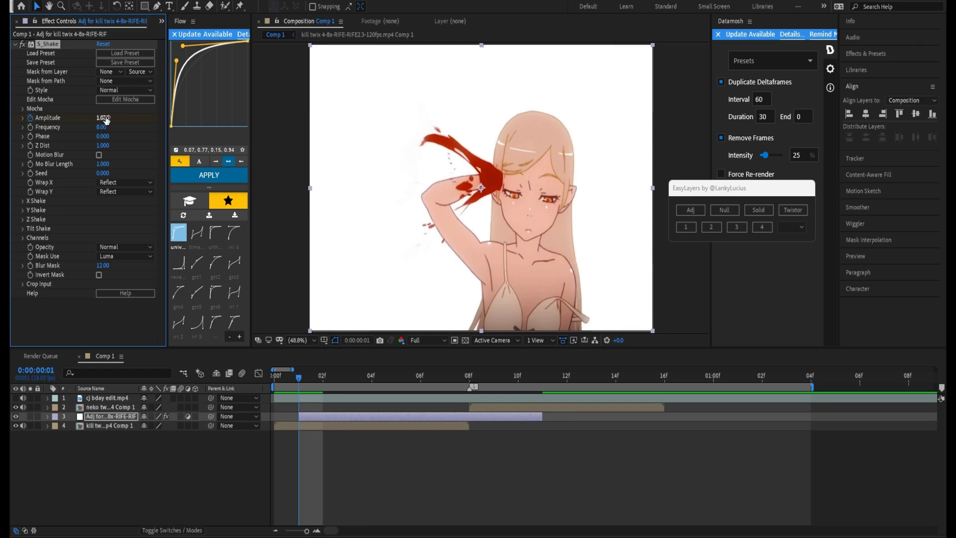
left_click_drag(102, 118, 27, 121)
left_click_drag(103, 118, 83, 116)
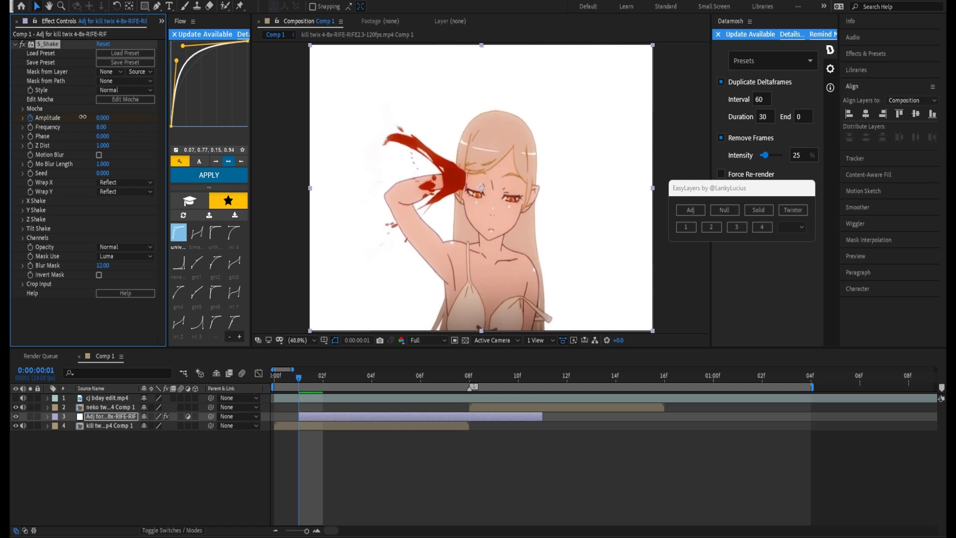
Step: Set the Amplitude to 1.67 at frame 3 and the shake Frequency to 3
left_click_drag(302, 382, 348, 382)
left_click(103, 117)
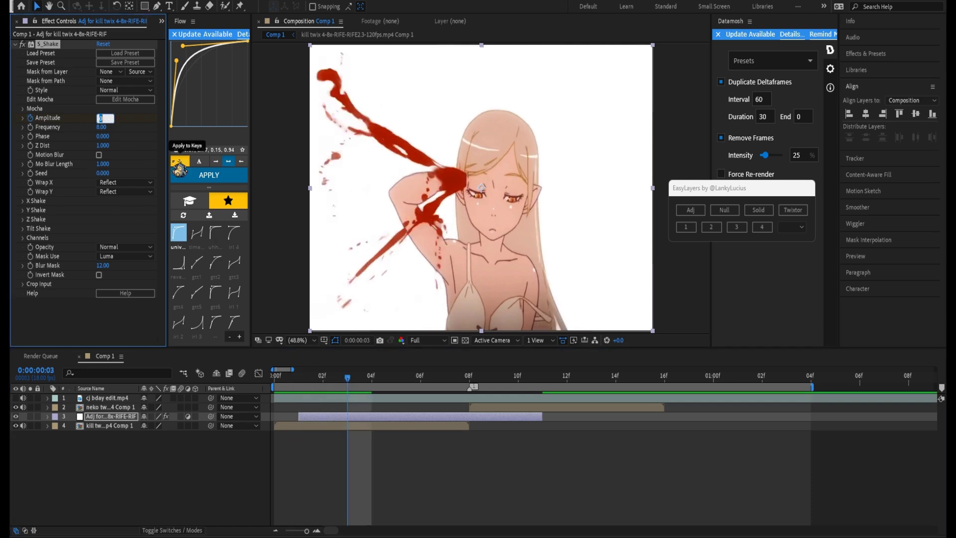
type("1.67")
key("Return")
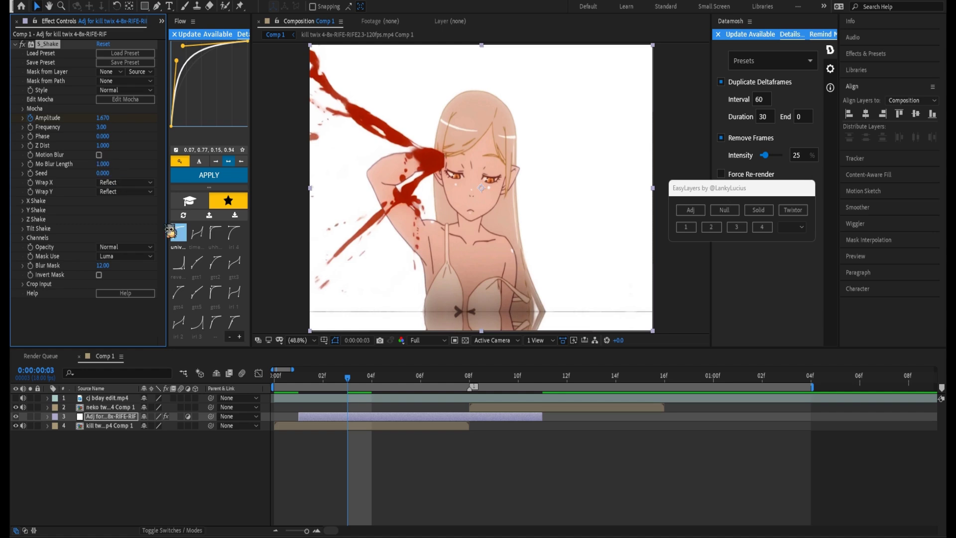
Step: Set S_Shake's Mo Blur Length to 0.43 and its Seed to 0.59
mouse_move(348, 384)
left_mouse_down()
mouse_move(324, 386)
mouse_move(375, 387)
mouse_move(311, 394)
mouse_move(374, 387)
mouse_move(324, 387)
mouse_move(348, 387)
left_mouse_up()
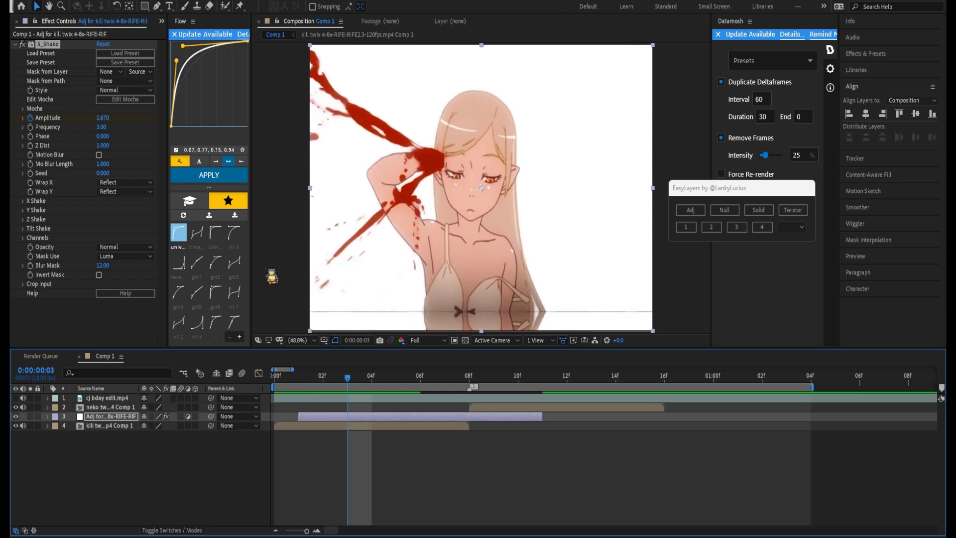
left_click(102, 164)
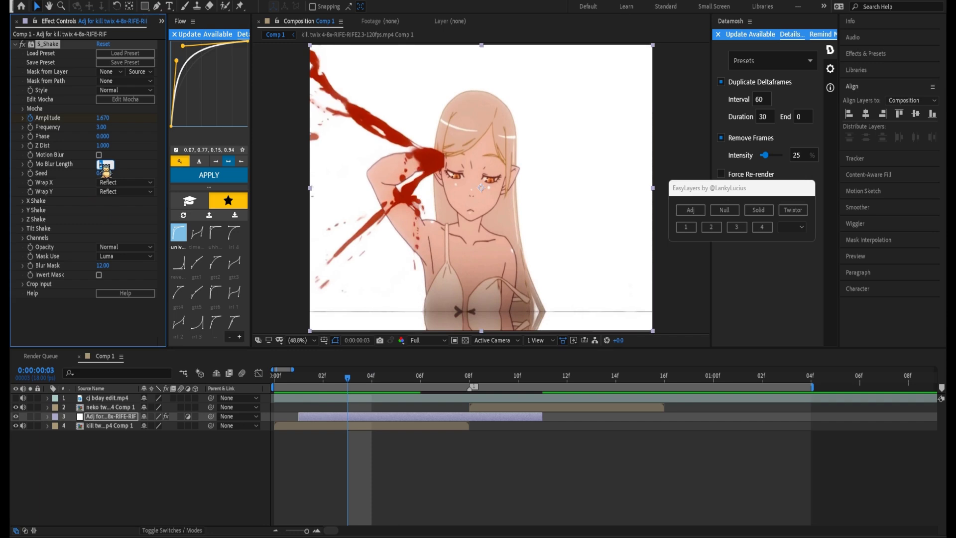
key("Return")
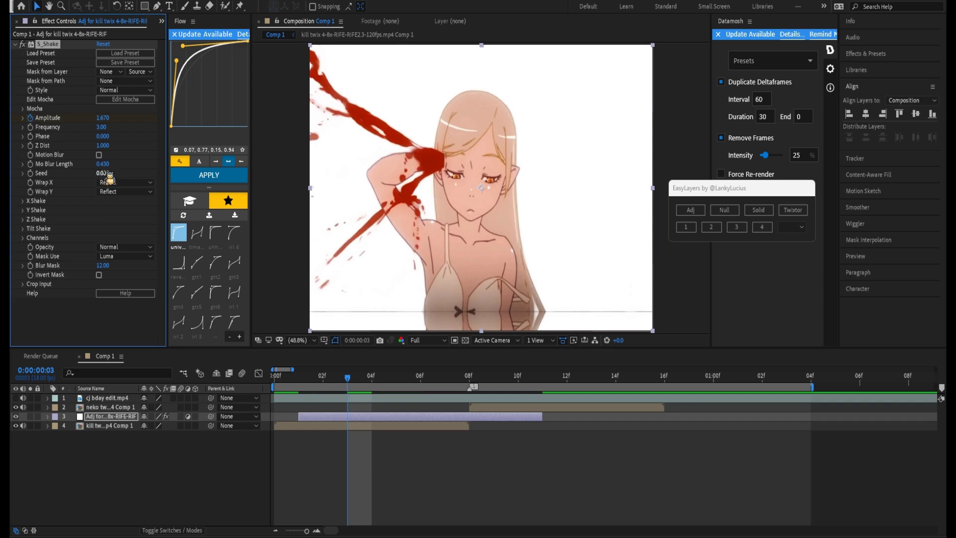
left_click_drag(352, 378, 370, 387)
left_click(105, 173)
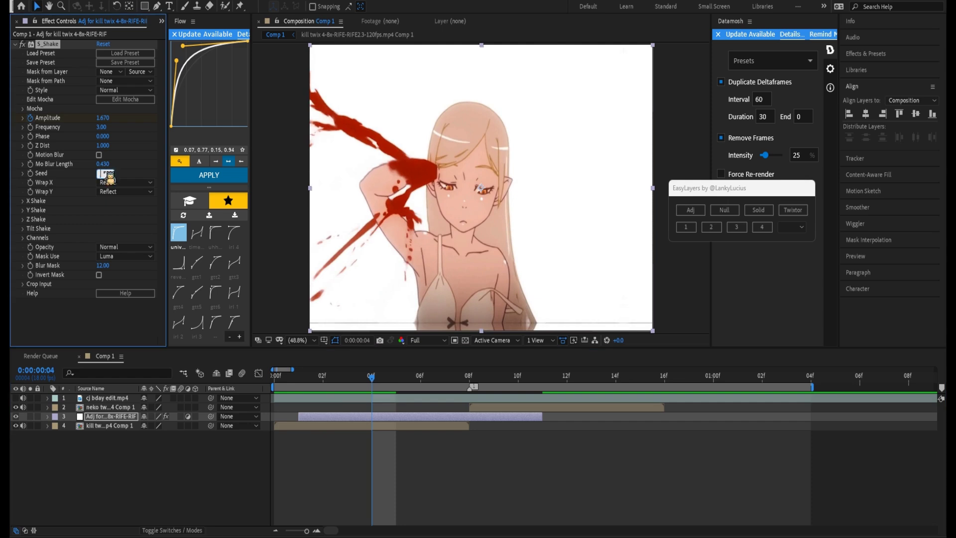
key("Return")
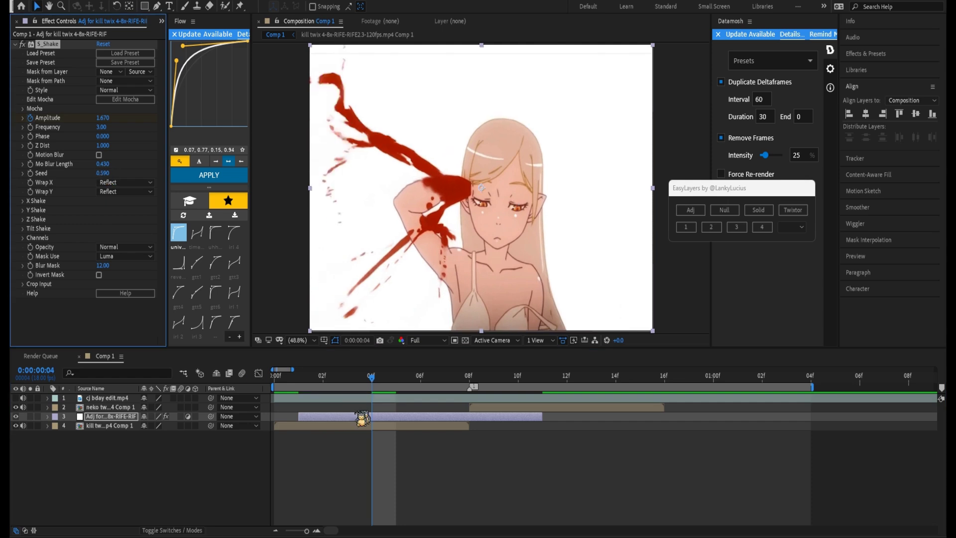
Step: Shift the adjustment layer one frame earlier to start at frame 0, and keyframe Amplitude to 0.01 at frame 9
left_click_drag(379, 384, 306, 391)
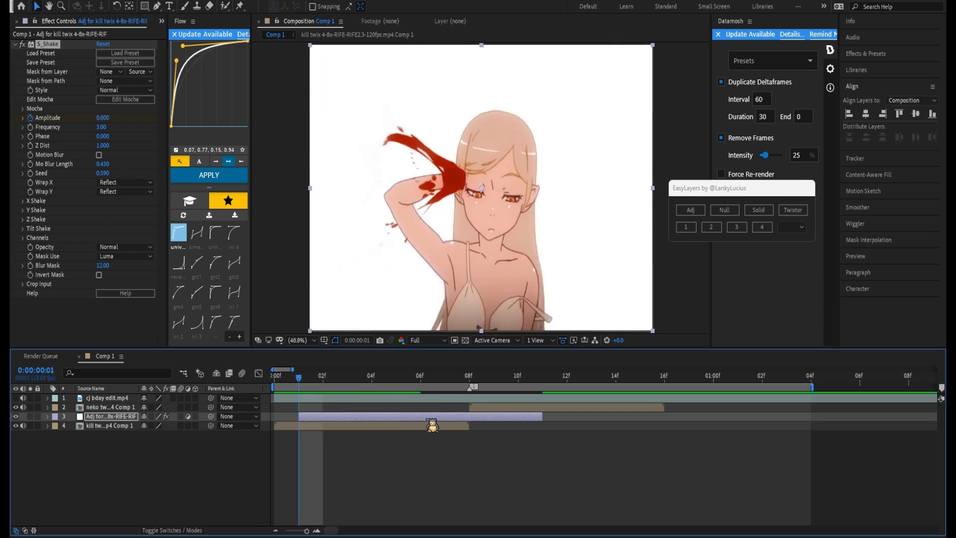
left_click_drag(436, 419, 415, 421)
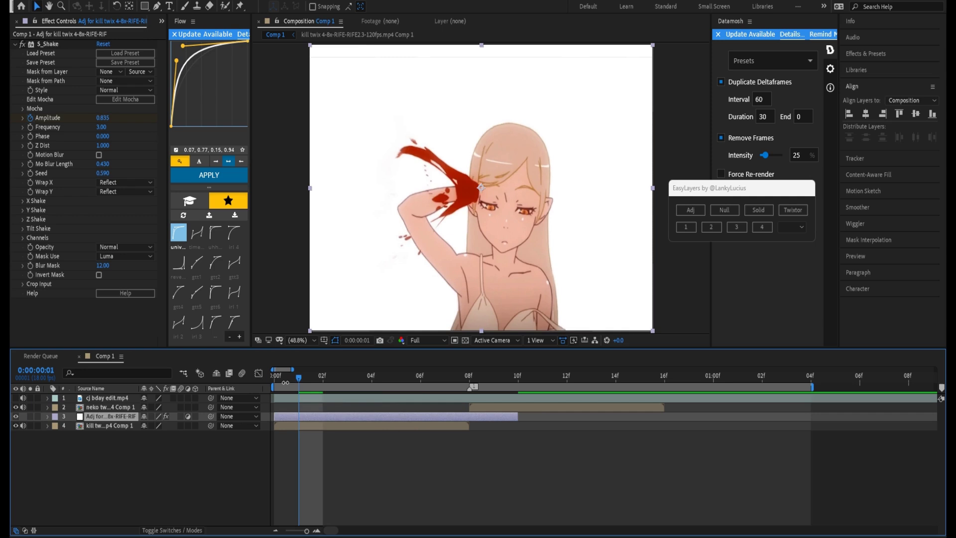
left_click(286, 382)
key("u")
left_click_drag(283, 383, 503, 400)
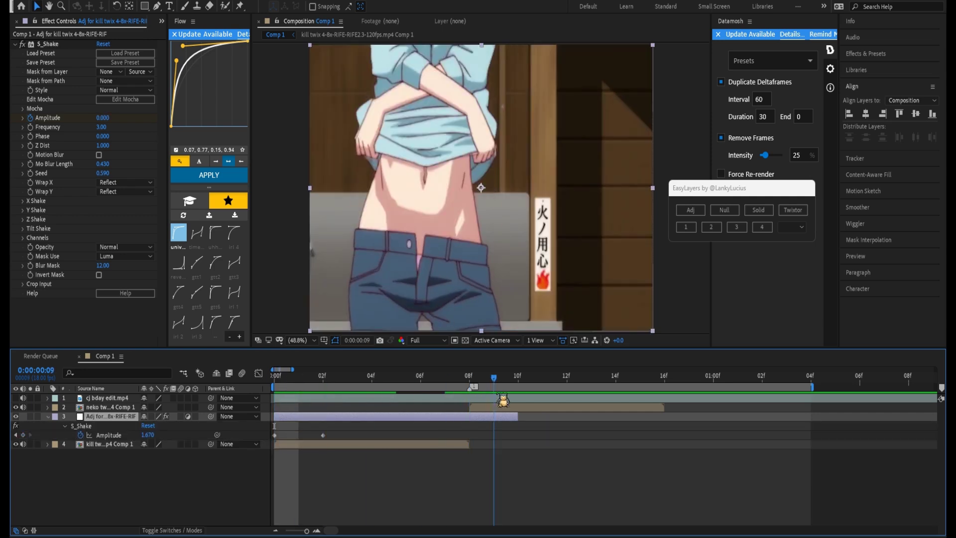
left_click_drag(151, 436, 49, 438)
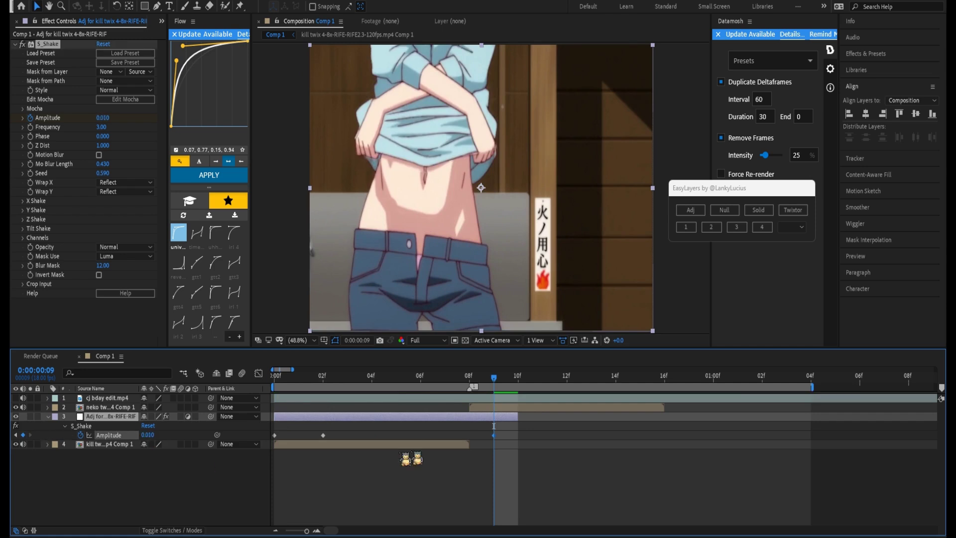
Step: Set the shake's X Rand Amp to 141 and Y Rand Amp to 78
left_click_drag(502, 386, 327, 424)
left_click(23, 201)
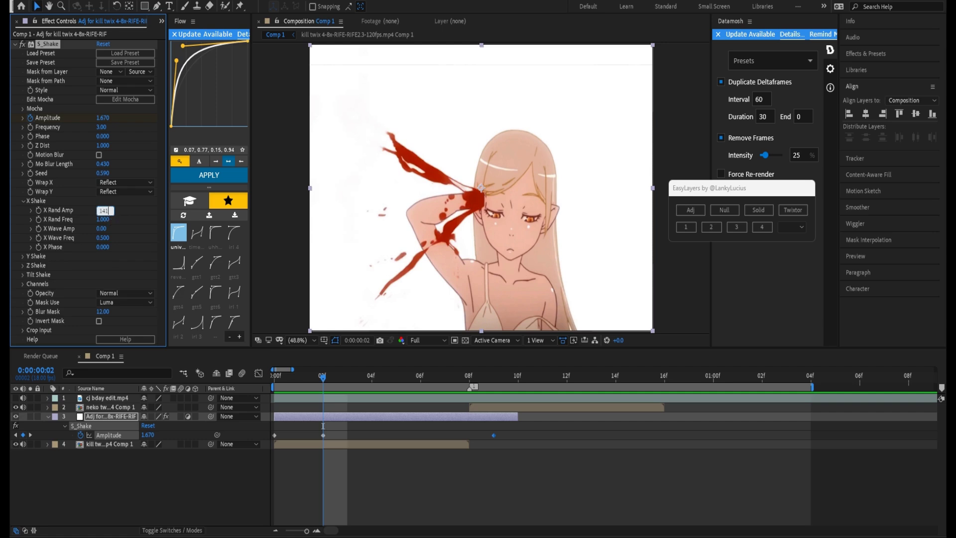
type("141")
key("Return")
left_click(23, 256)
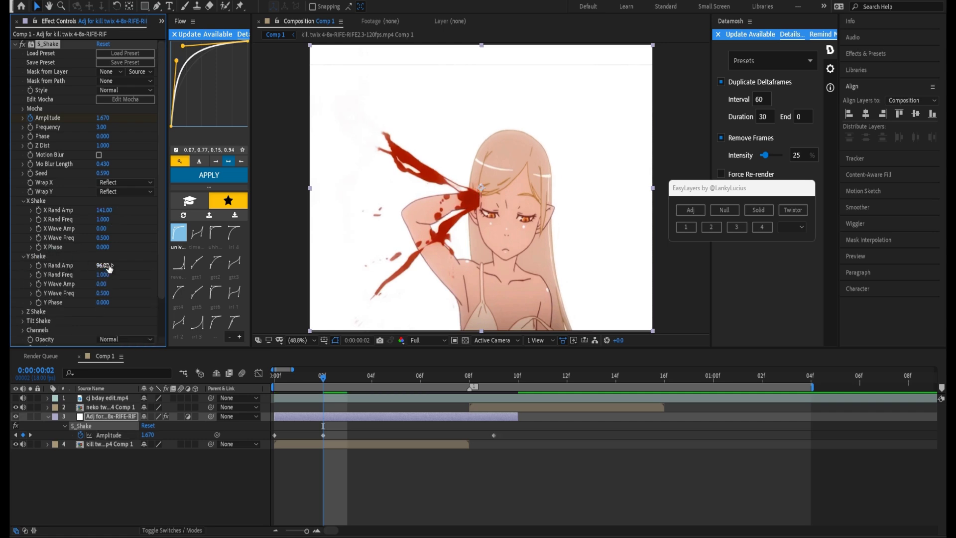
left_click(105, 266)
type("78")
key("Return")
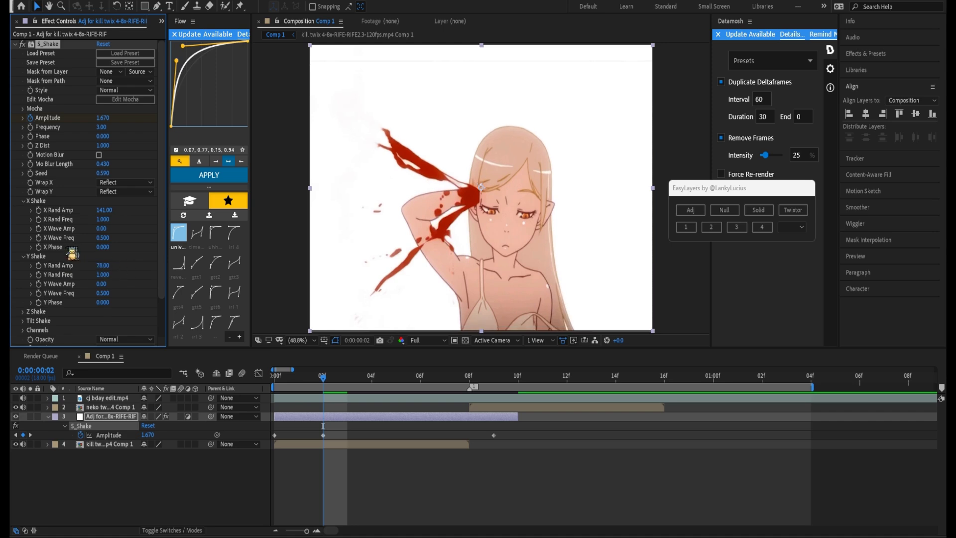
Step: Set Z Rand Amp to 32, Tilt Rand Amp to 5.1 and Tilt Rand Freq to 2, and raise Tilt Wave Amp slightly
scroll(30, 264, "down", 3)
left_click(23, 267)
scroll(50, 269, "down", 2)
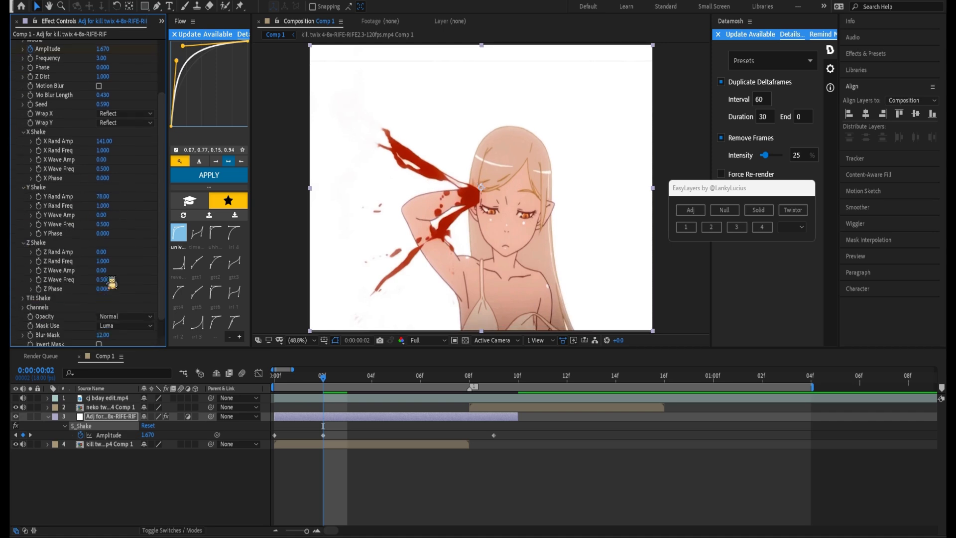
left_click(23, 297)
scroll(25, 299, "down", 3)
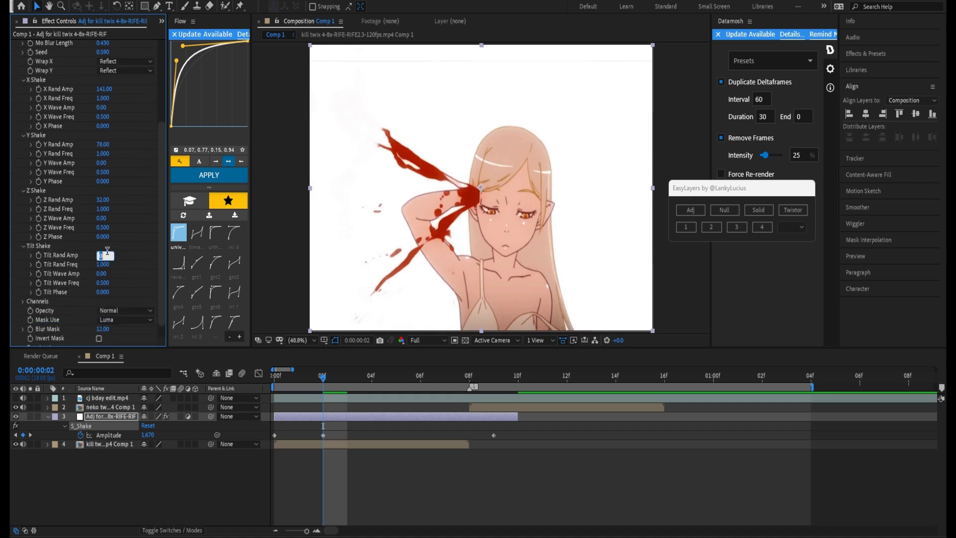
key("Return")
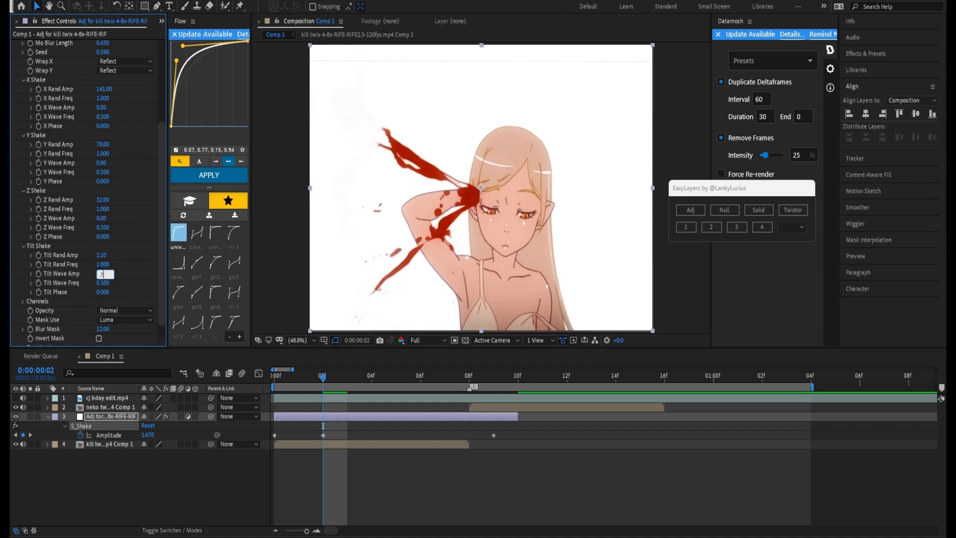
left_click(110, 265)
key("Return")
Step: Easy-ease all three Amplitude keyframes and reshape the value graph so it falls steeply after the peak and levels out
mouse_move(322, 382)
left_mouse_down()
mouse_move(287, 394)
mouse_move(334, 391)
mouse_move(279, 396)
mouse_move(364, 401)
mouse_move(323, 408)
left_mouse_up()
left_click_drag(517, 427, 271, 440)
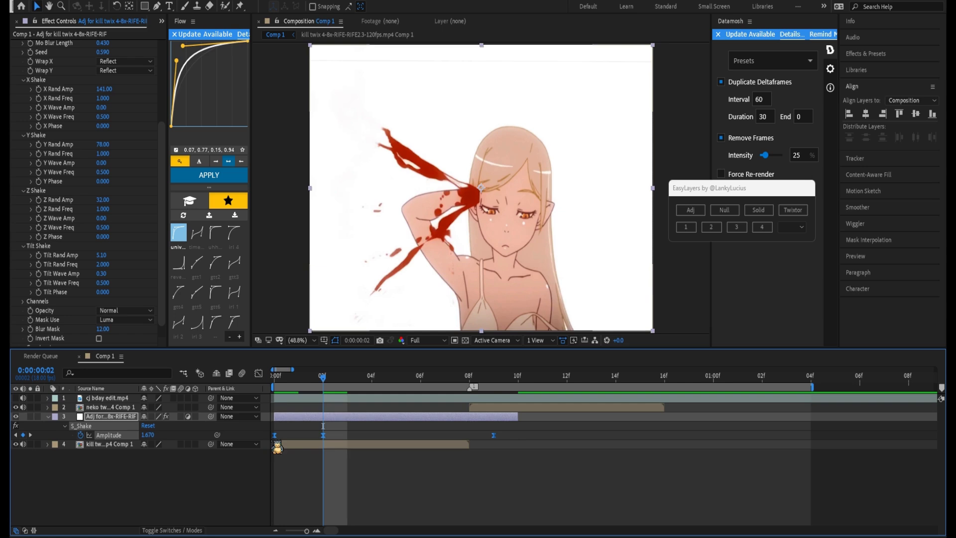
left_click(258, 373)
left_click_drag(339, 384, 470, 411)
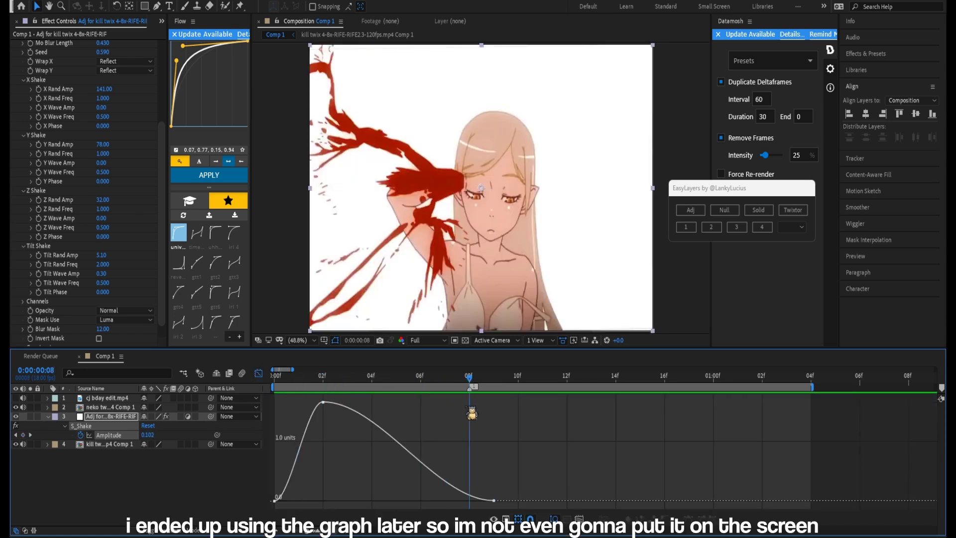
left_click_drag(518, 472, 328, 505)
left_click_drag(331, 374, 243, 387)
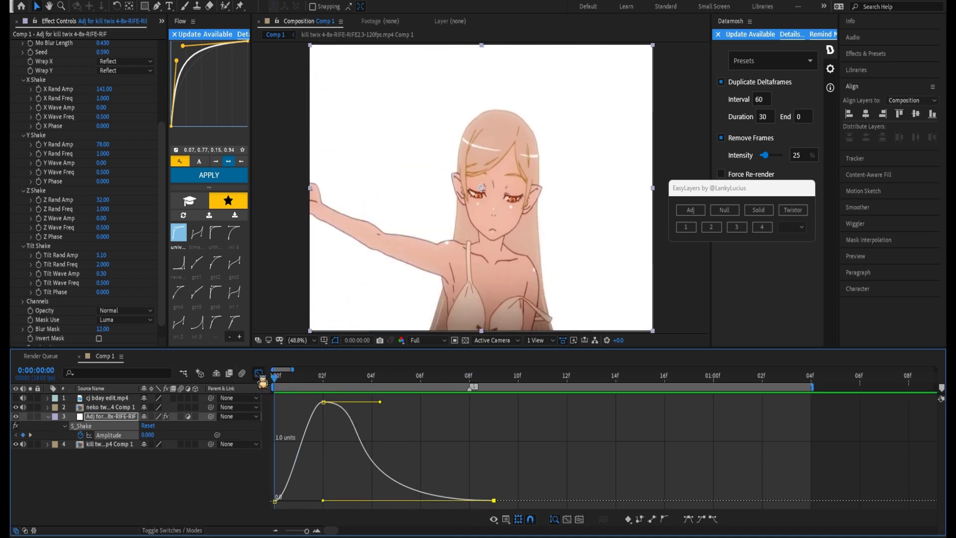
Step: Close the graph view and shift the adjustment layer two frames earlier so the peak Amplitude keyframe sits at frame 0
left_click(259, 373)
left_click(322, 377)
left_click_drag(326, 421, 277, 421)
left_click_drag(450, 380, 227, 392)
Step: Play back the shake on the first clip from the start of the composition and scrub through it
scroll(75, 246, "up", 3)
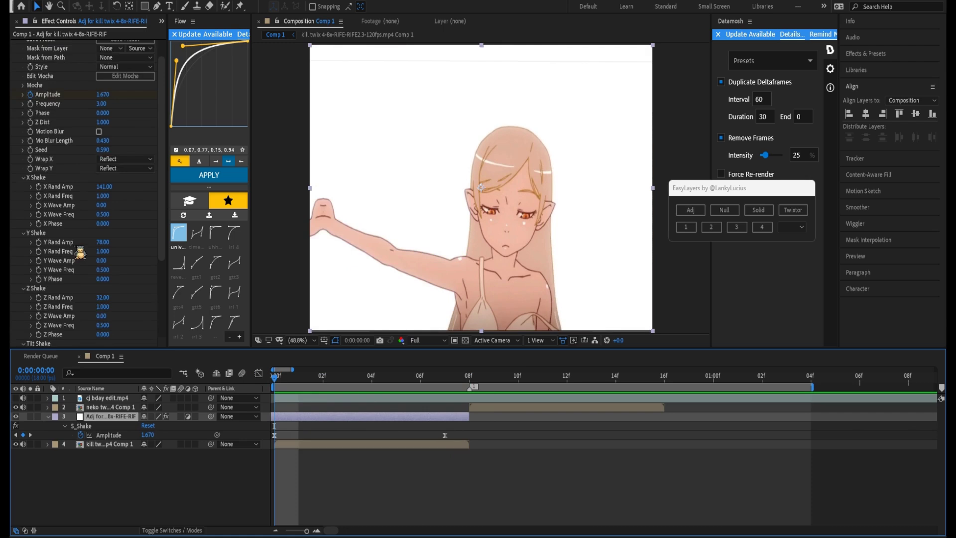
scroll(75, 246, "up", 1)
left_click_drag(315, 382, 272, 401)
key("space")
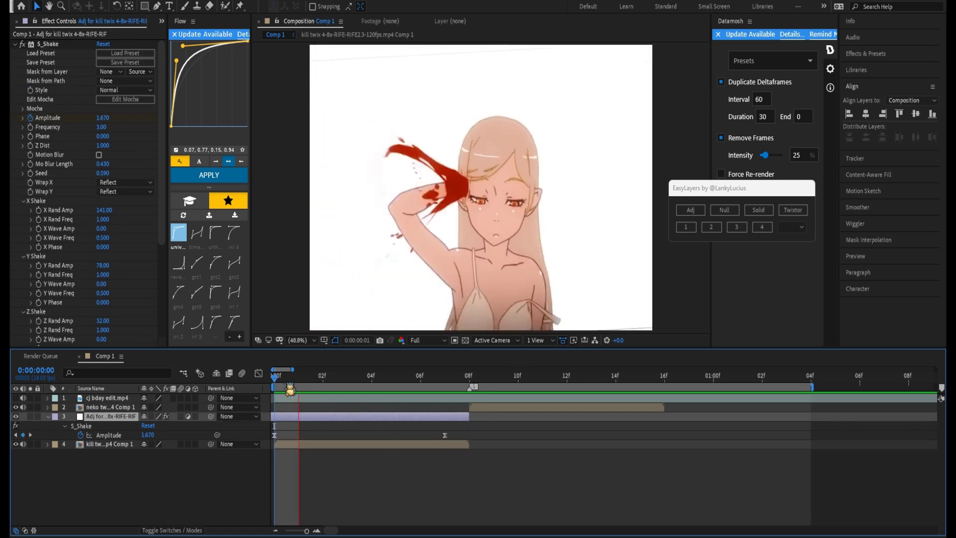
key("space")
left_click_drag(403, 389, 297, 410)
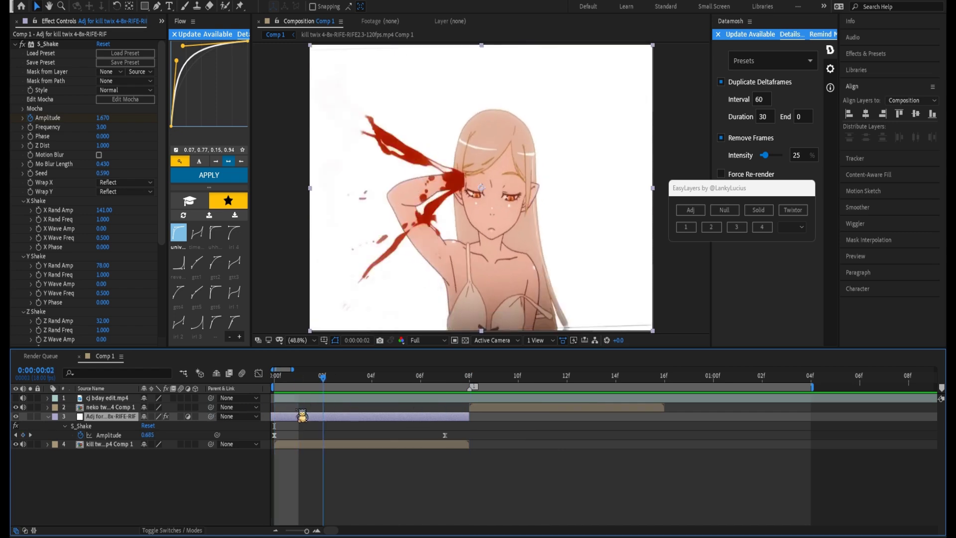
Step: Duplicate the shake adjustment layer, place it above the second clip (neko twix) and slide it to end at frame 16
left_click_drag(414, 447, 474, 429)
left_click(486, 409)
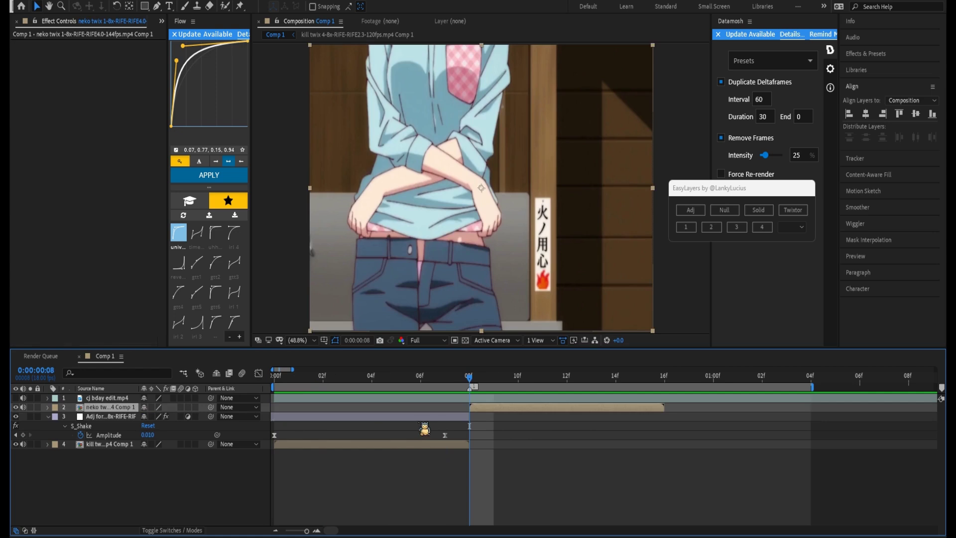
left_click(423, 416)
key("ctrl+d")
left_click_drag(129, 422, 124, 406)
left_click_drag(367, 409, 575, 414)
left_click_drag(497, 383, 448, 410)
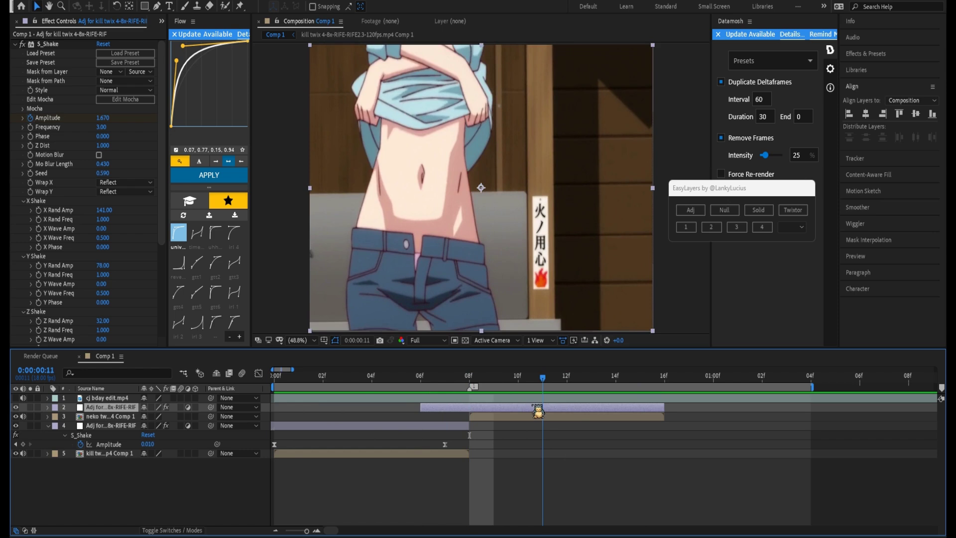
Step: Play back the shakes on the first two clips from the start of the composition and return to frame 8
left_click_drag(533, 405, 308, 397)
key("space")
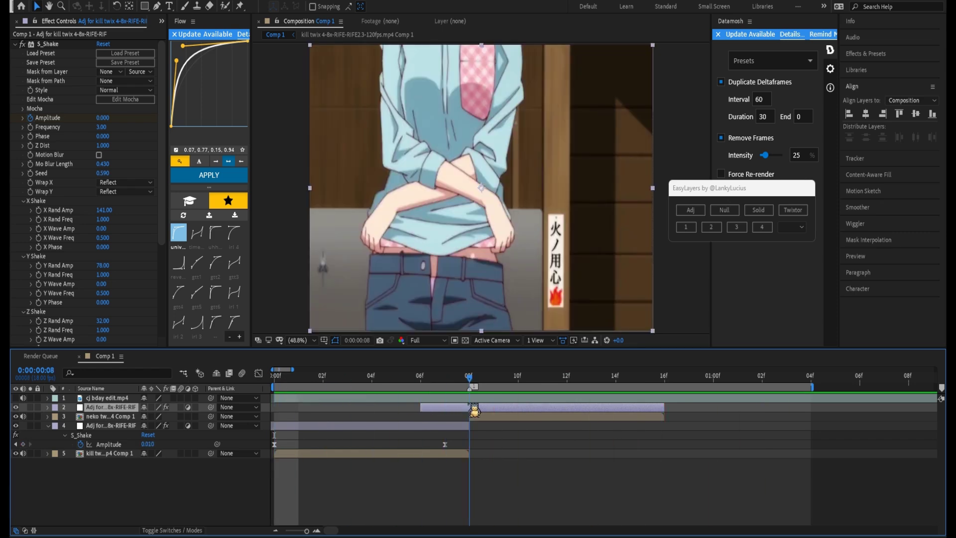
key("space")
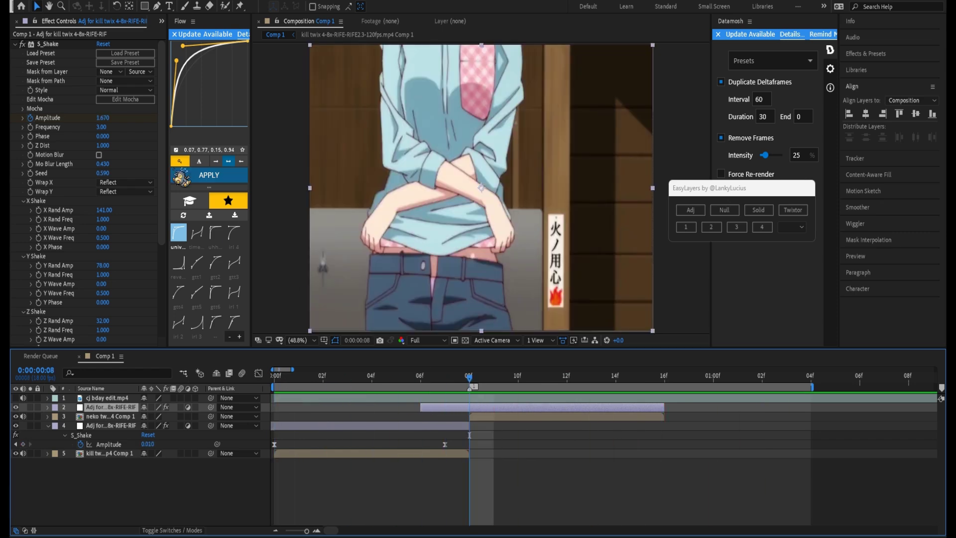
Step: Set the S_Shake Frequency on the duplicated adjustment layer over the second clip to 2.8
left_click(100, 127)
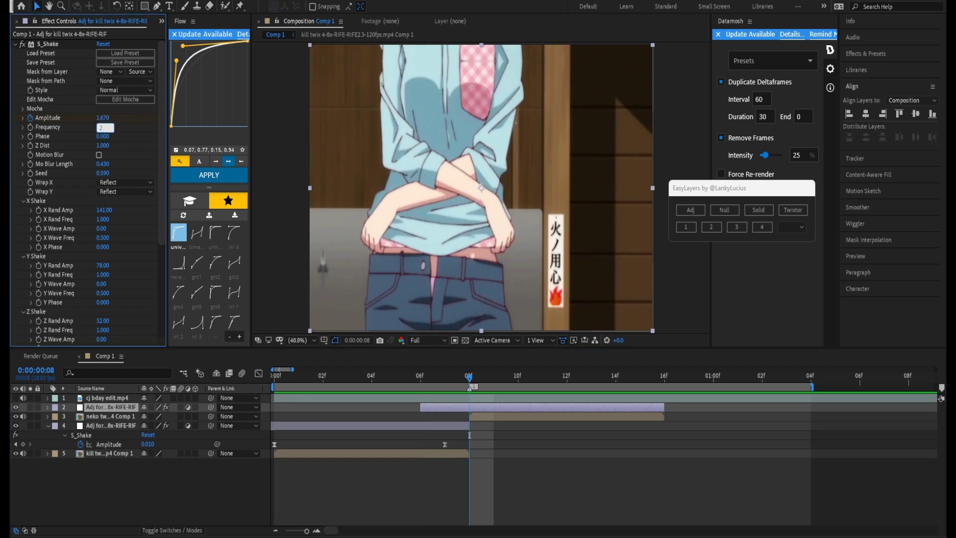
type("2")
key("Return")
Step: Reshape the duplicate layer's Amplitude value graph to fall steeply after the frame 8 peak and level out, and play it back
key("u")
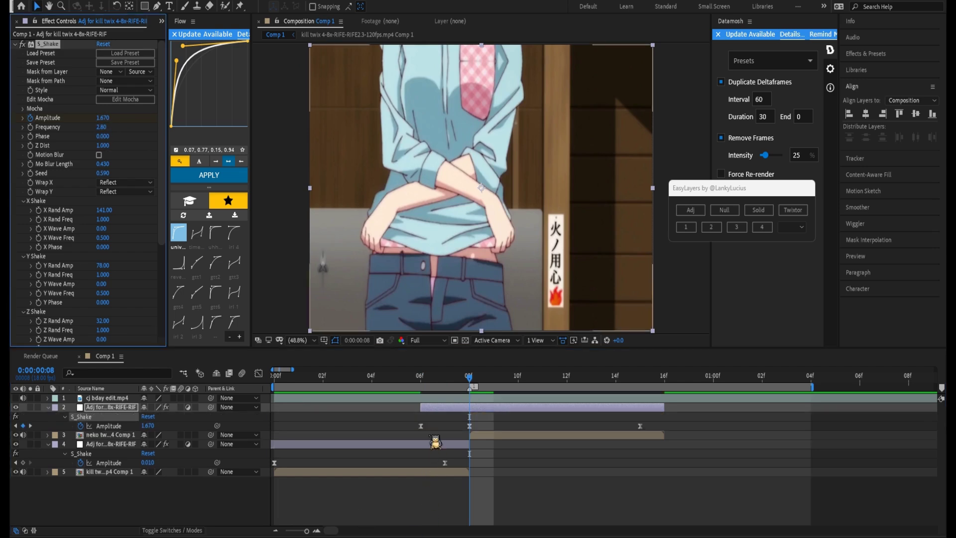
left_click_drag(405, 419, 681, 444)
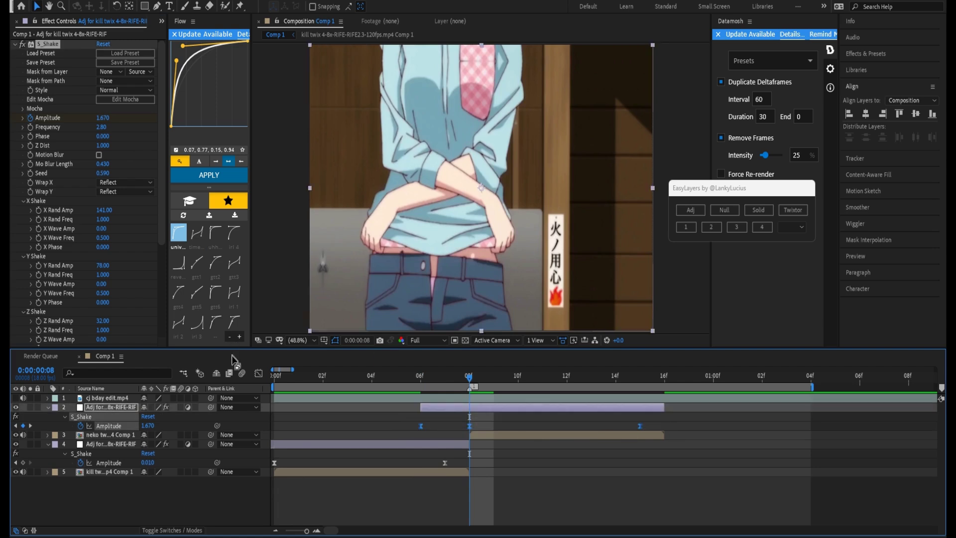
left_click(258, 373)
left_click_drag(706, 475, 615, 520)
left_click_drag(527, 402, 473, 419)
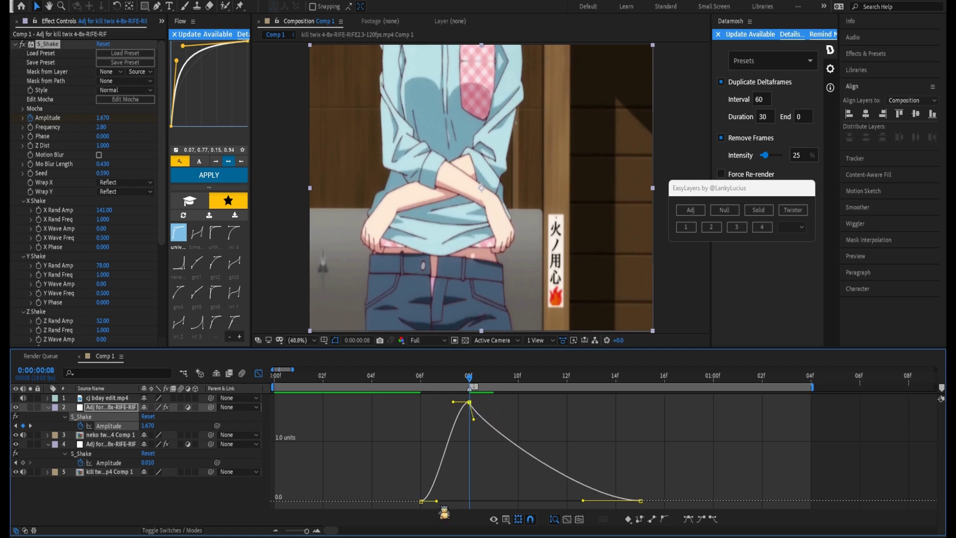
left_click_drag(436, 501, 422, 501)
left_click_drag(646, 480, 553, 500)
key("space")
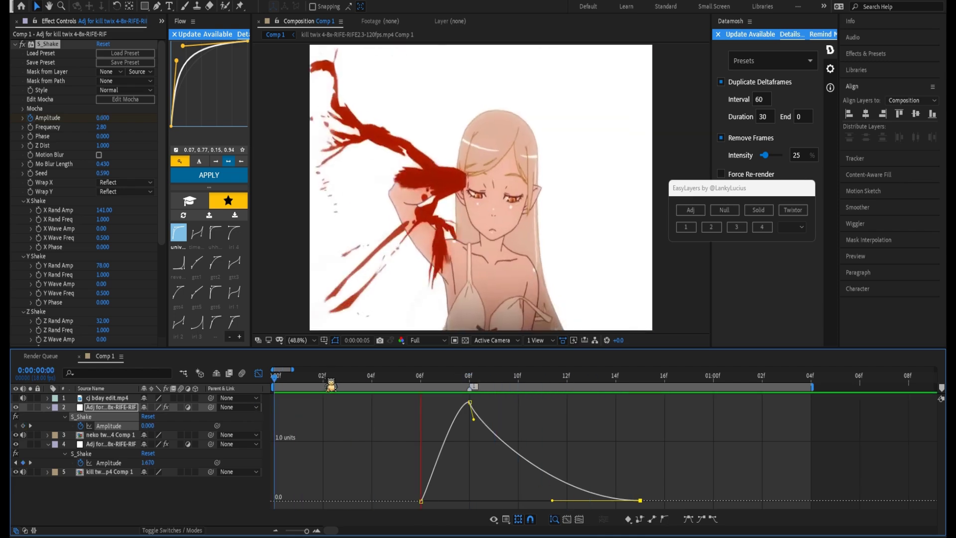
left_click(259, 374)
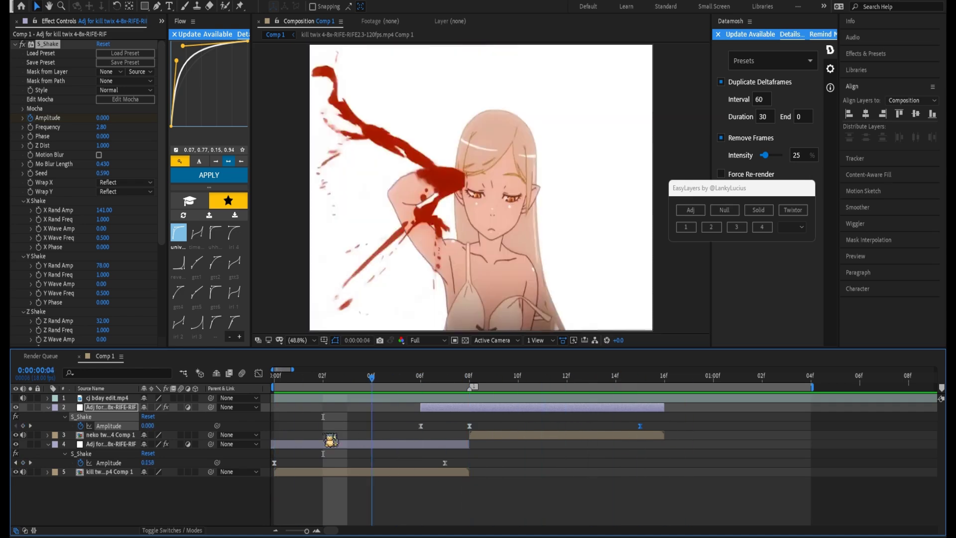
Step: Delete both shake adjustment layers, the duplicate over the second clip and the original over the first
left_click(501, 447)
left_click(482, 407)
key("Delete")
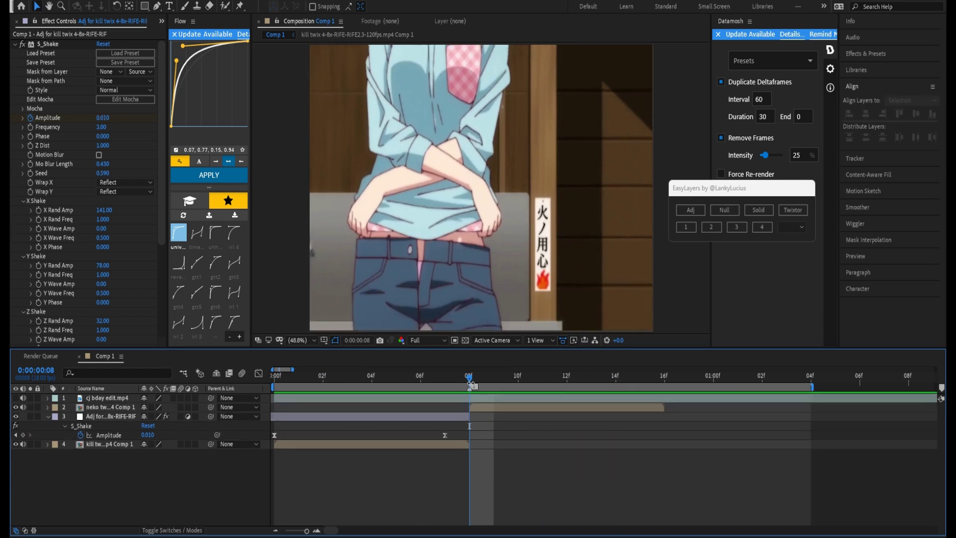
key("Home")
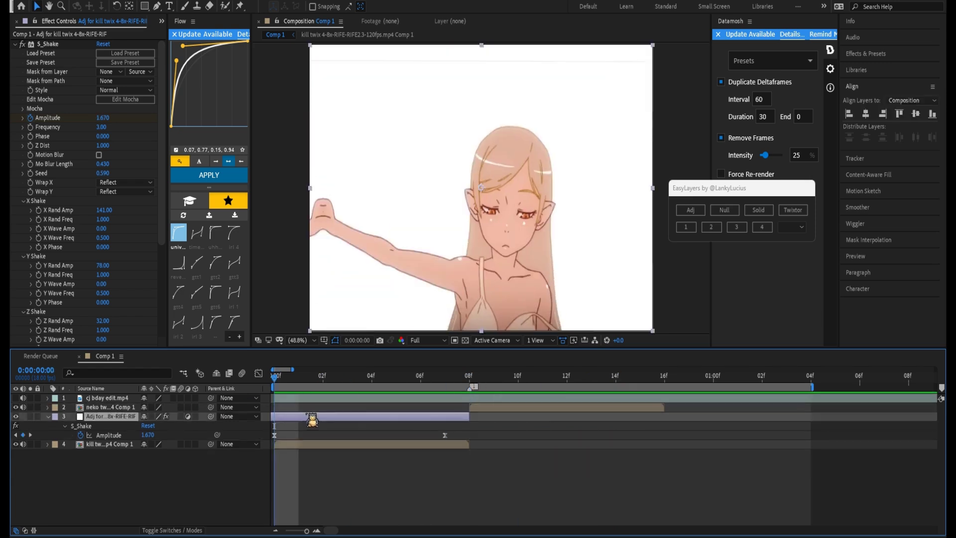
key("Delete")
Step: Add a new adjustment layer over the first clip (kill twix) and apply the S_Shake effect to it
left_click(310, 418)
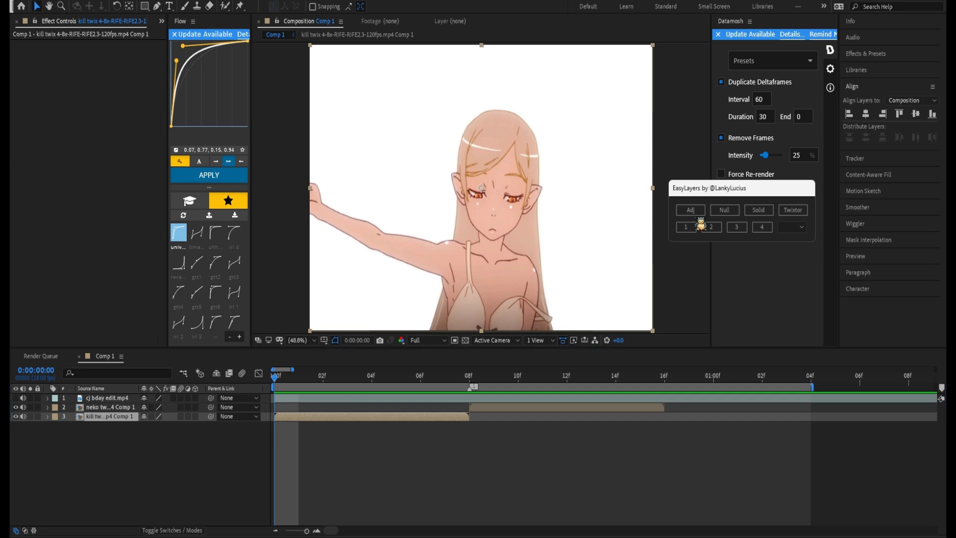
left_click(690, 209)
key("ctrl+space")
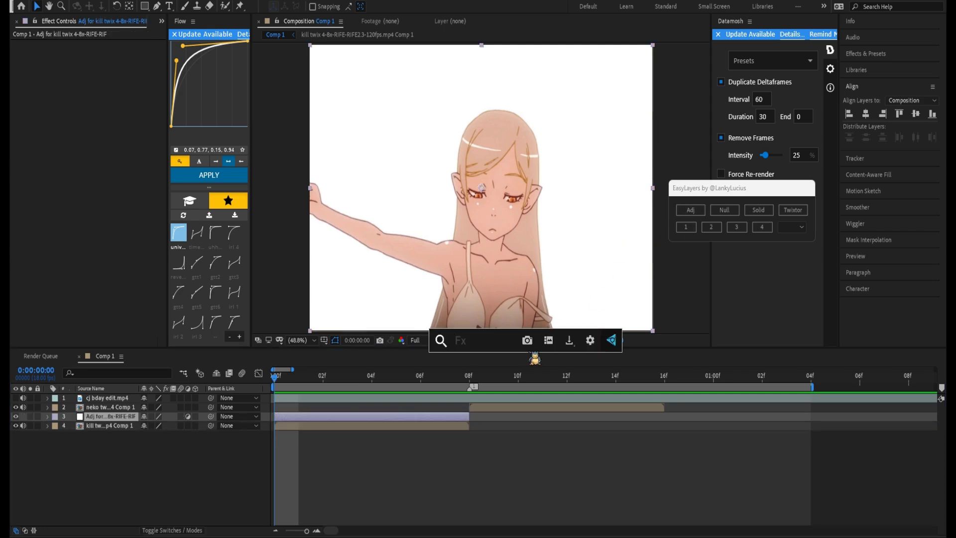
type("s_shake")
key("Return")
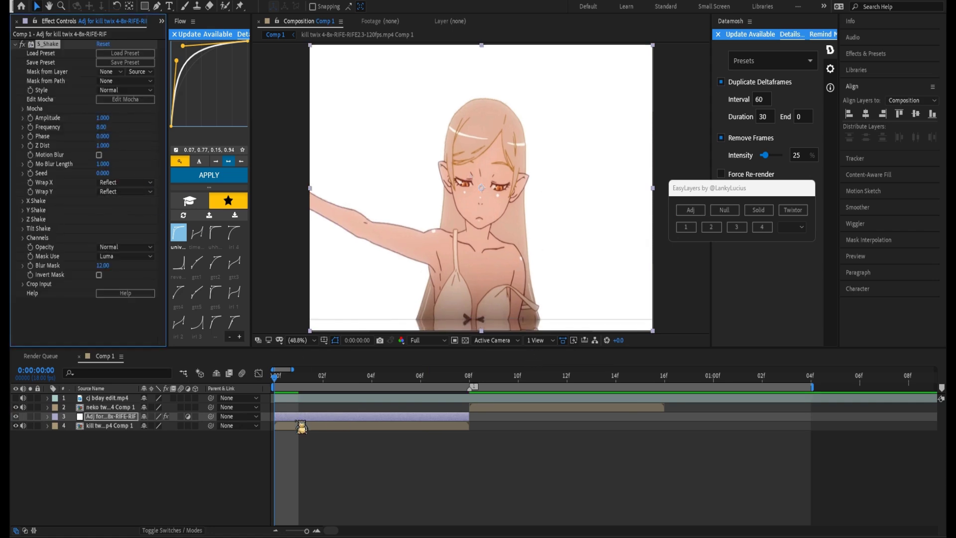
Step: Keyframe the S_Shake Amplitude at 0 on frame 0, 1.67 on frame 2 and 0 on frame 7
left_click(314, 423)
left_click_drag(101, 118, 35, 123)
left_click(30, 118)
left_click_drag(287, 384, 323, 388)
left_click(103, 118)
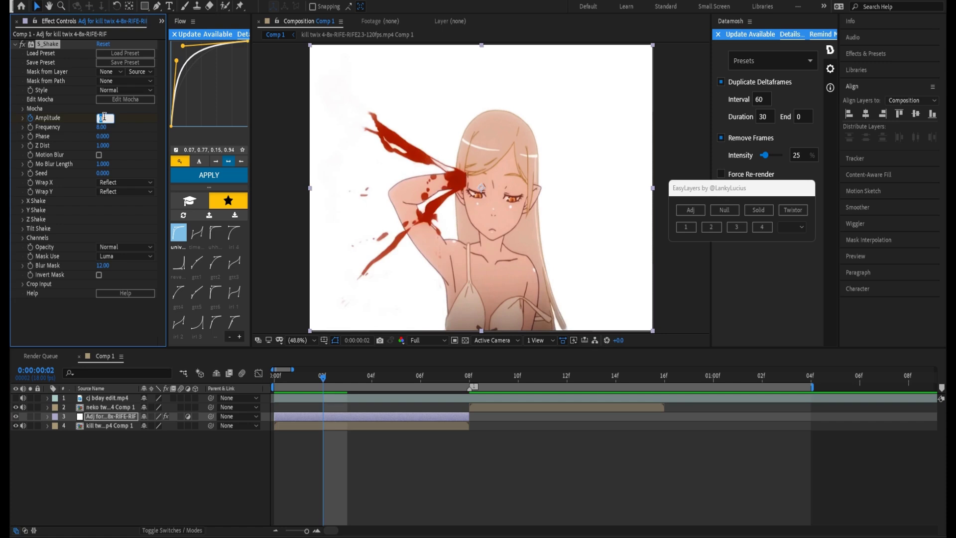
type("1")
key("Return")
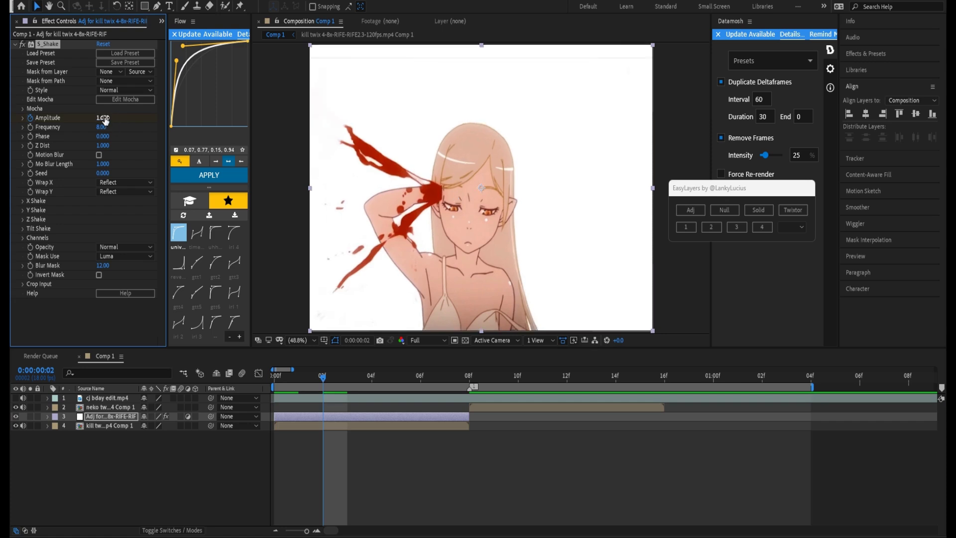
key("o")
left_click_drag(98, 117, 26, 119)
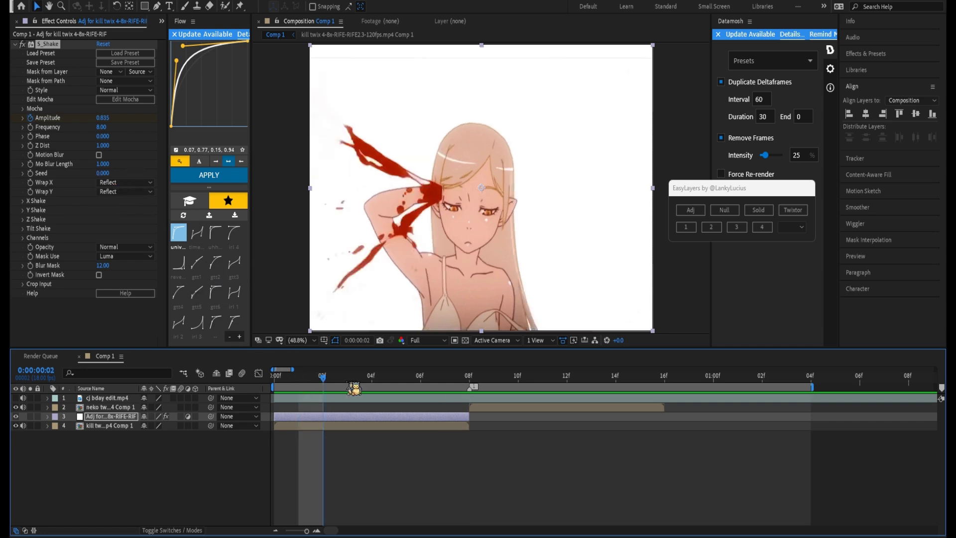
Step: Set the S_Shake Seed to 0.59, expand the X Shake settings and preview the shake on the first clip
left_click(103, 173)
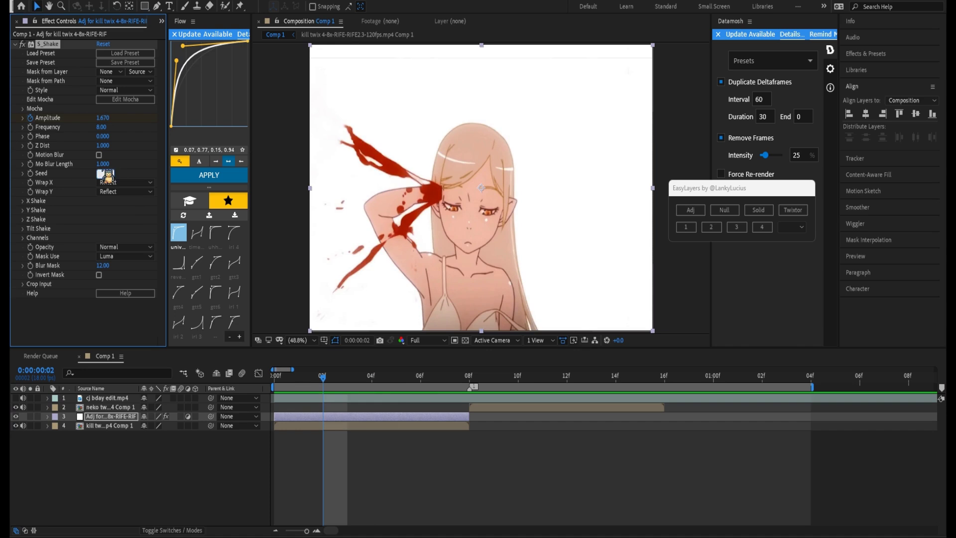
key("Return")
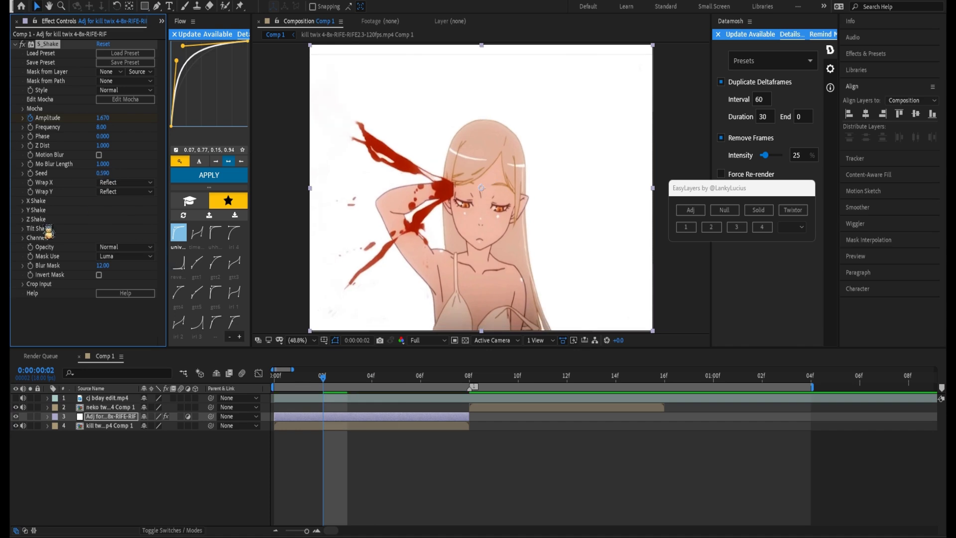
left_click(24, 202)
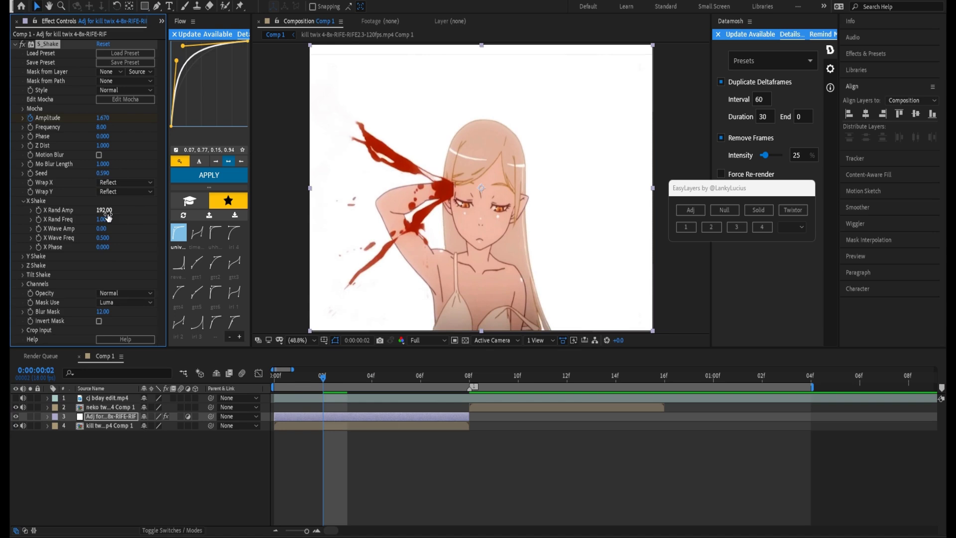
key("space")
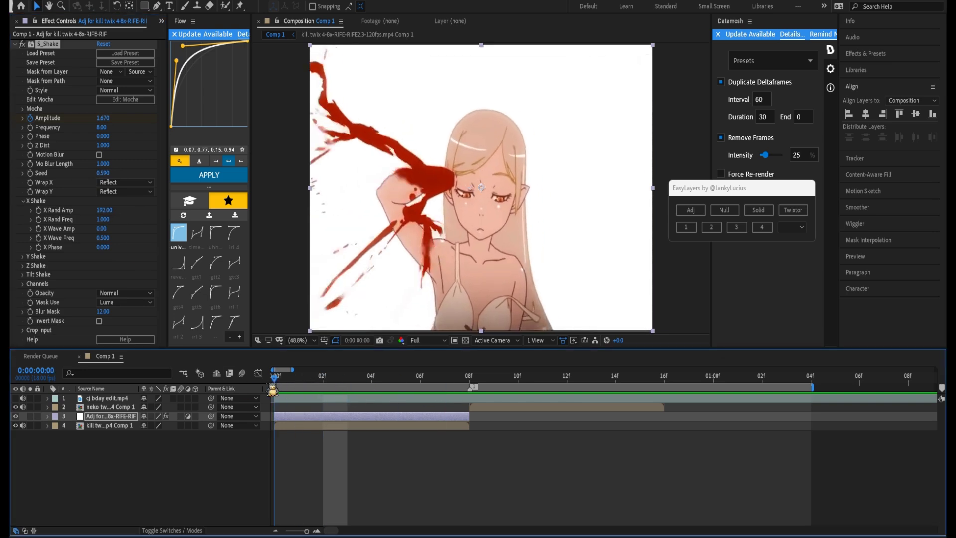
left_click_drag(324, 402, 277, 399)
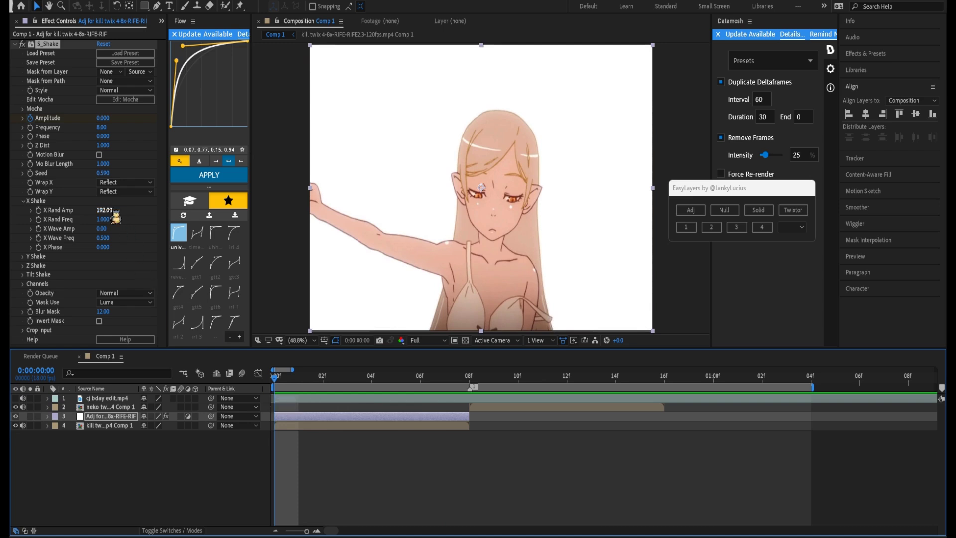
left_click_drag(292, 383, 387, 397)
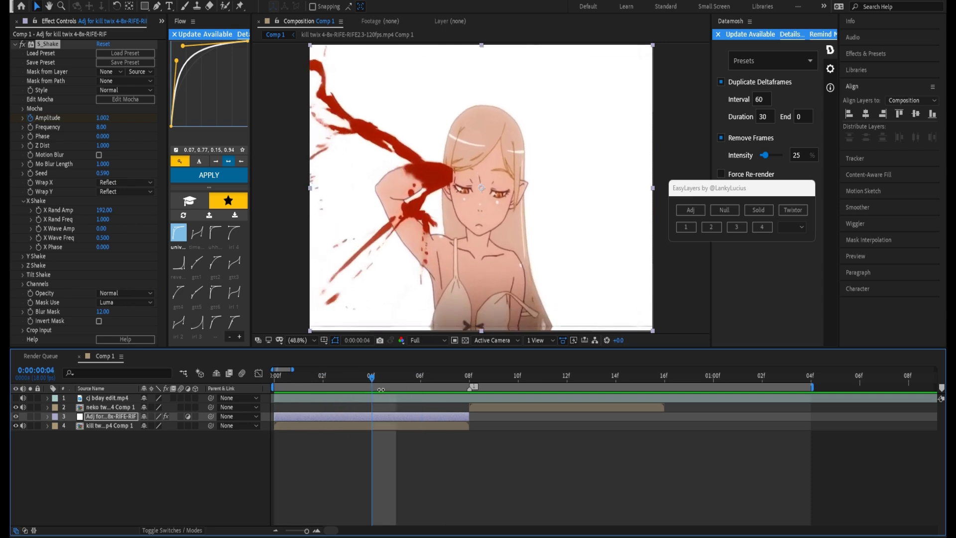
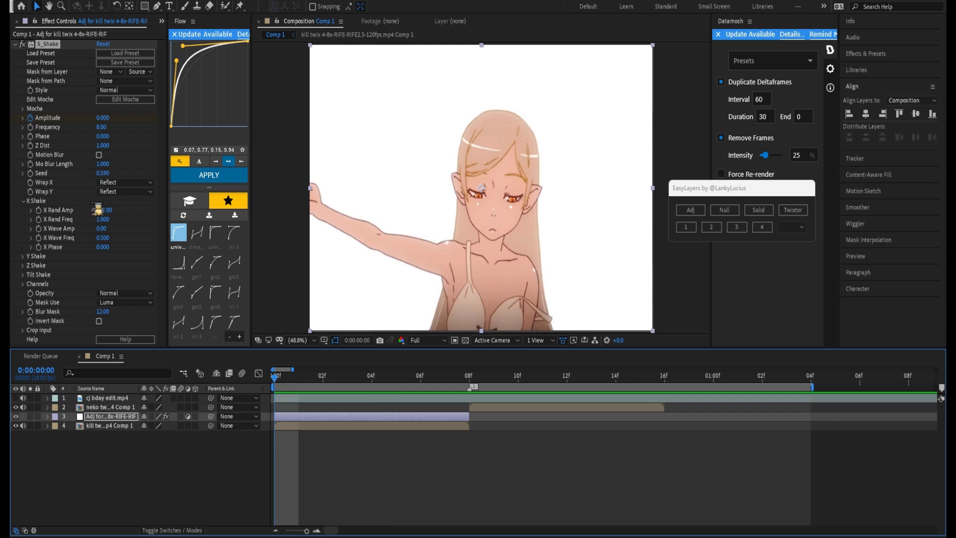
Step: Set the shake's Y Rand Amp to 14 and its Tilt Rand Amp to 5.4
left_click(23, 256)
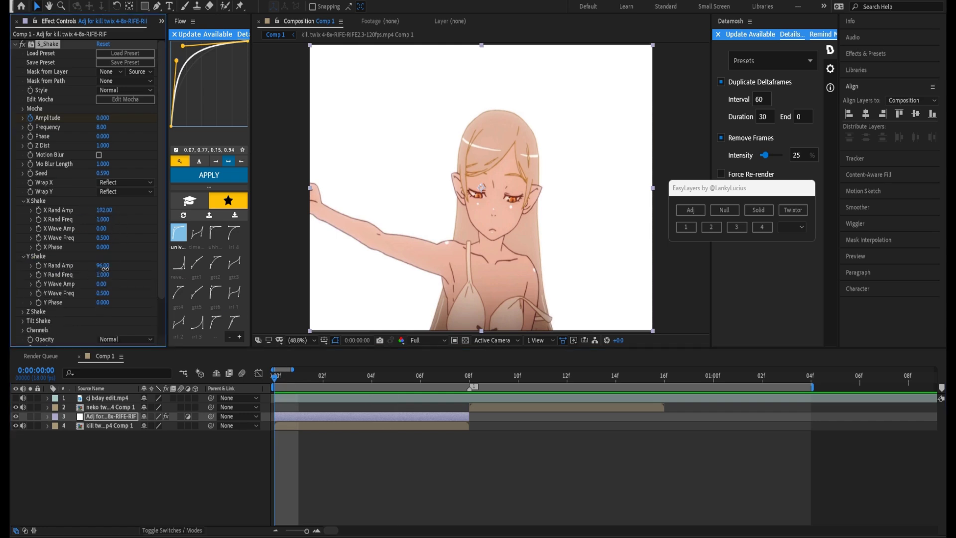
left_click(105, 266)
type("14")
key("Return")
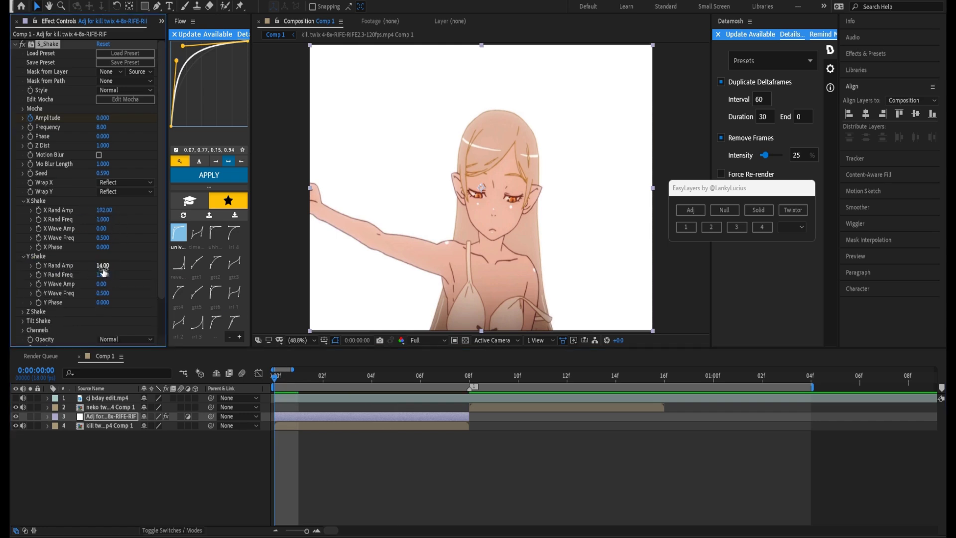
scroll(75, 279, "down", 2)
left_click(23, 268)
scroll(30, 277, "down", 2)
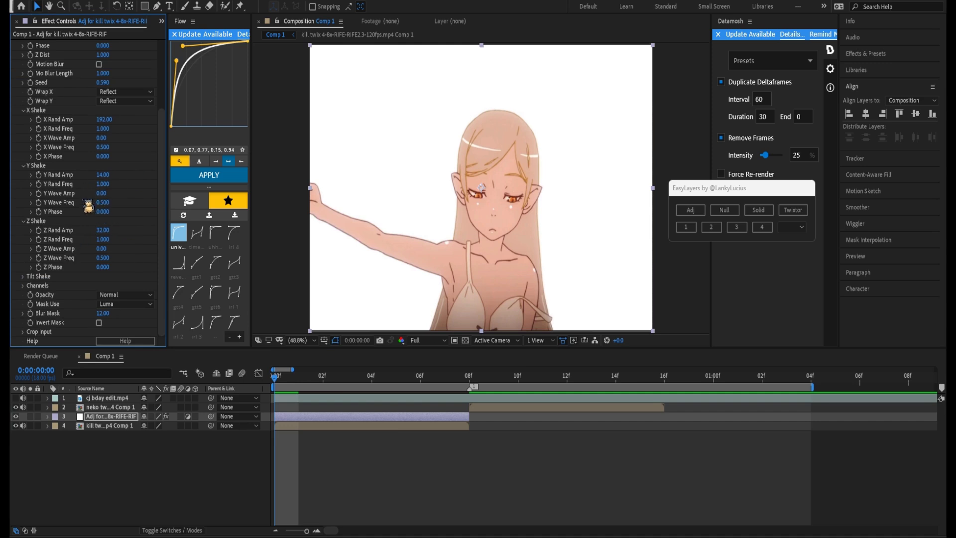
scroll(110, 298, "down", 1)
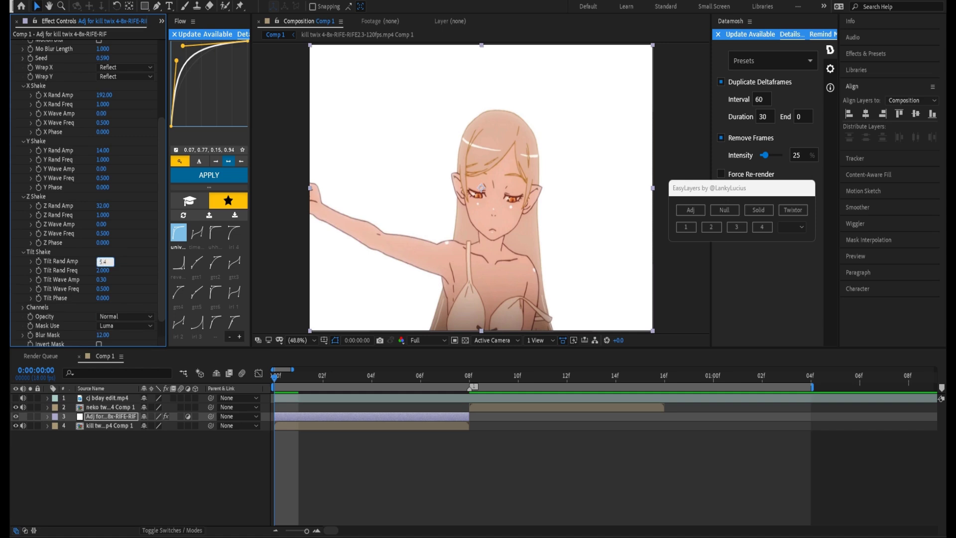
key("Return")
Step: Easy-ease the three Amplitude keyframes and stretch the last keyframe's influence in the value graph back to frame 2
key("u")
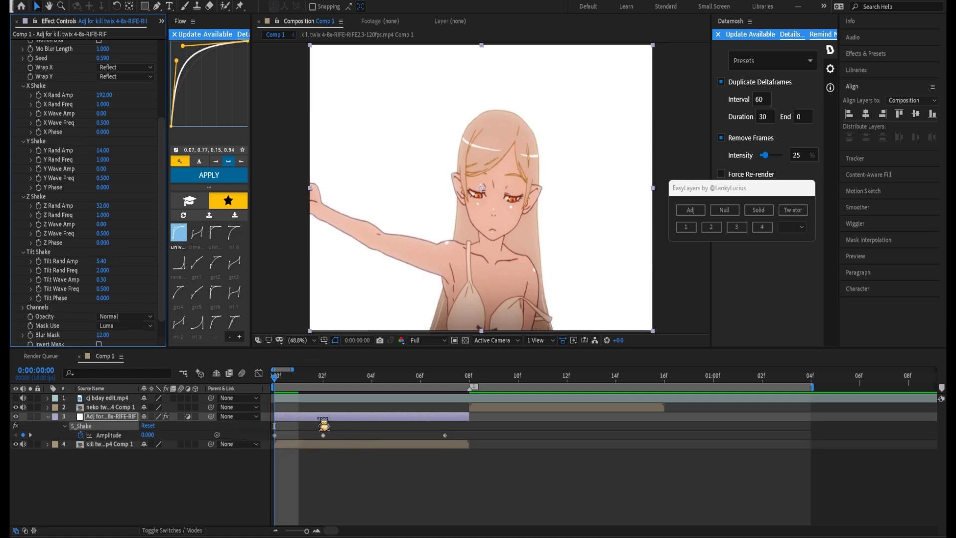
left_click_drag(471, 424, 272, 454)
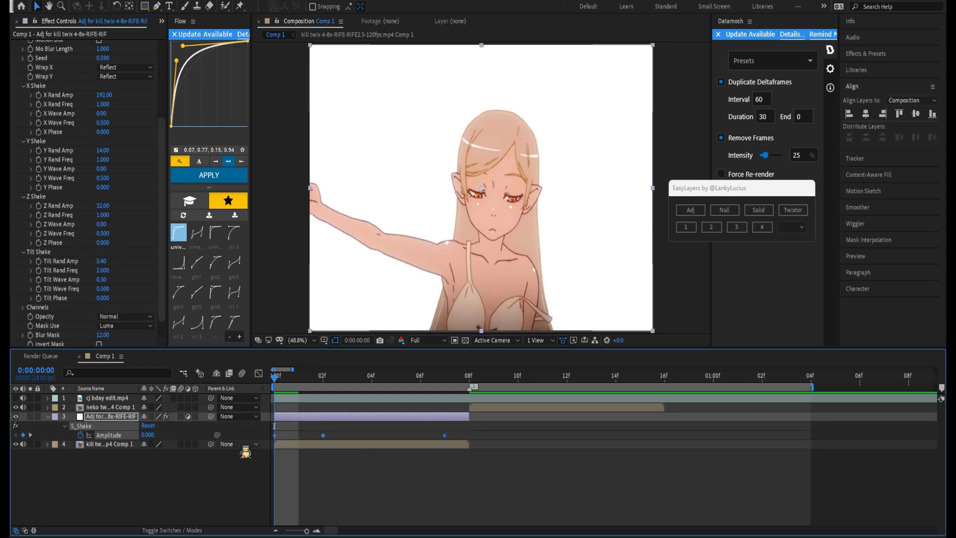
key("F9")
left_click(258, 373)
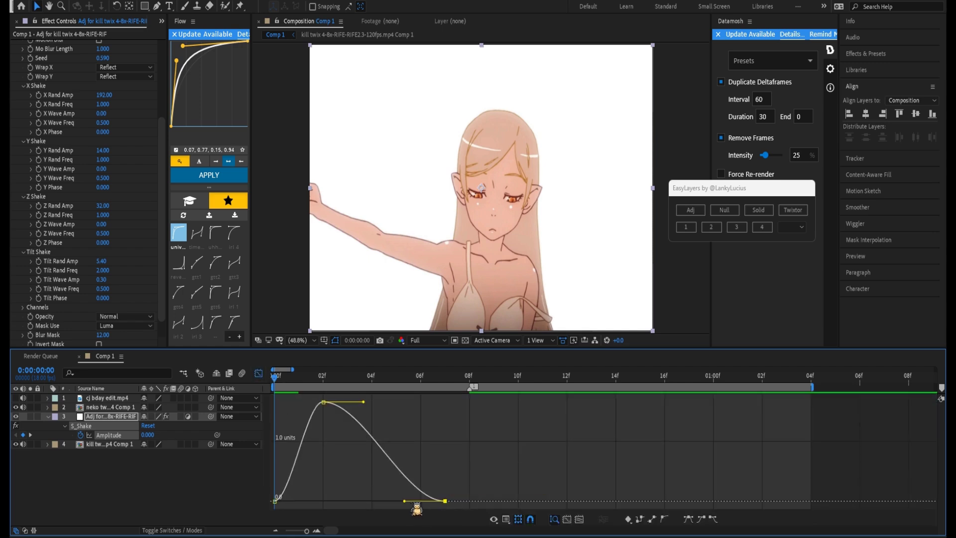
left_click_drag(406, 505, 321, 512)
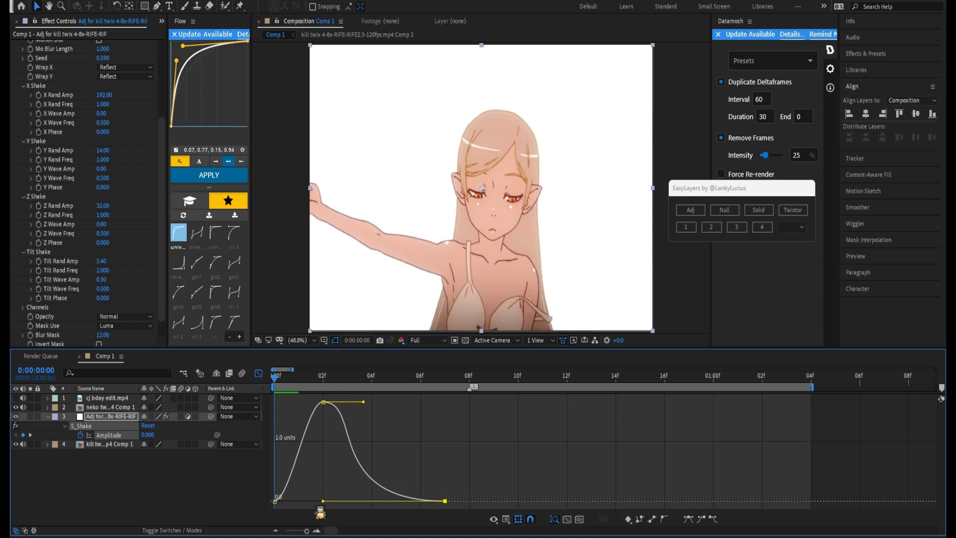
left_click_drag(285, 384, 323, 384)
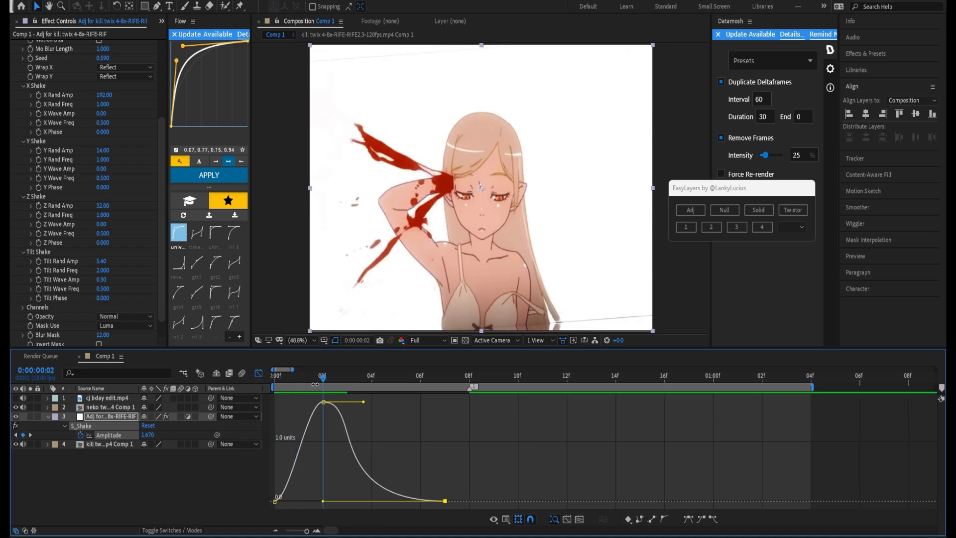
Step: Close the graph view and shift the adjustment layer two frames earlier so the peak Amplitude keyframe sits at frame 0
key("u")
left_click(259, 374)
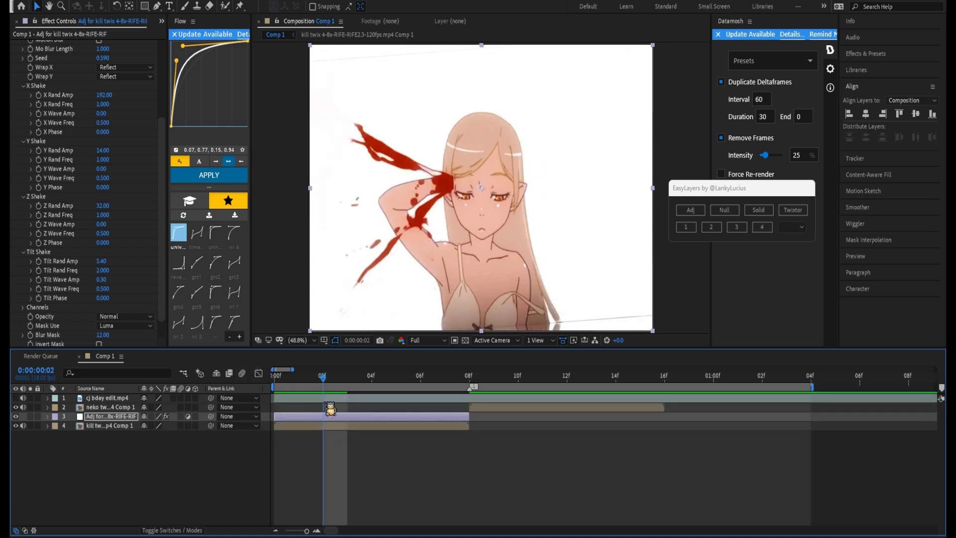
key("u")
left_click_drag(330, 415, 291, 416)
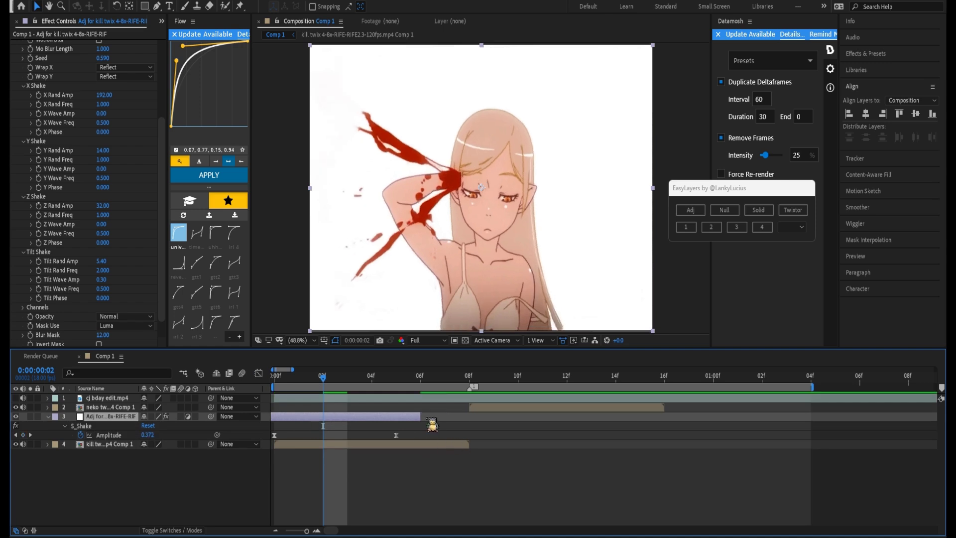
Step: Extend the adjustment layer's end to frame 8 and move its last Amplitude keyframe to frame 7
left_click_drag(420, 417, 468, 417)
left_click_drag(397, 435, 445, 434)
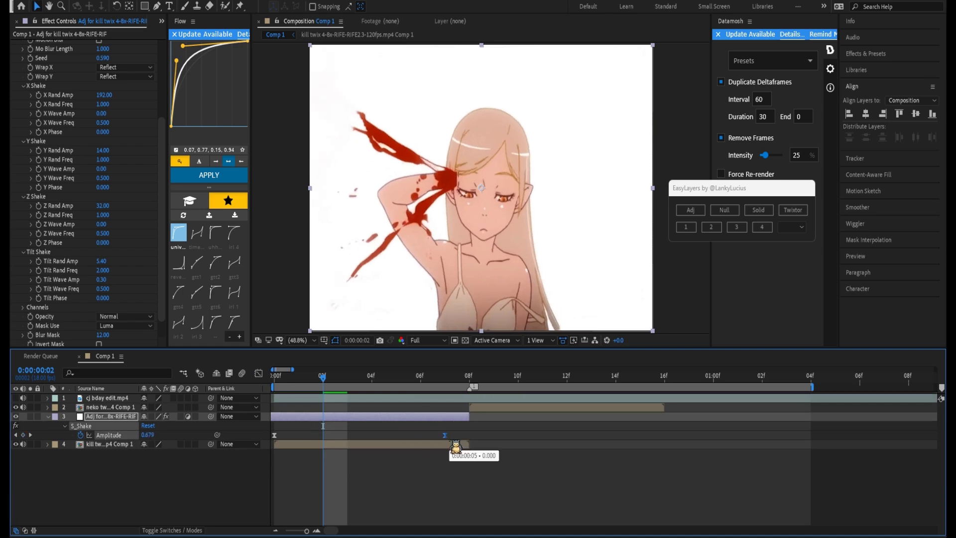
Step: Duplicate the shake adjustment layer, place it above the second clip, shift it so its peak Amplitude keyframe sits at frame 8, and reveal its keyframes
left_click_drag(326, 386, 360, 420)
left_click(358, 418)
key("ctrl+d")
left_click_drag(111, 418, 111, 407)
left_click_drag(367, 408, 518, 420)
key("u")
key("shift+Page_Down")
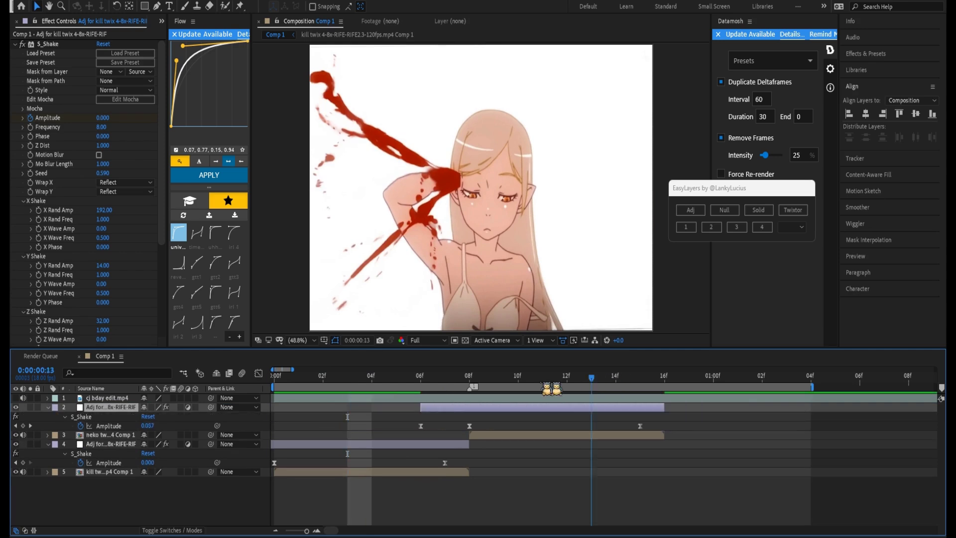
Step: Play back both clips from frame 0 and scrub through the second clip to examine its shake
key("Home")
key("space")
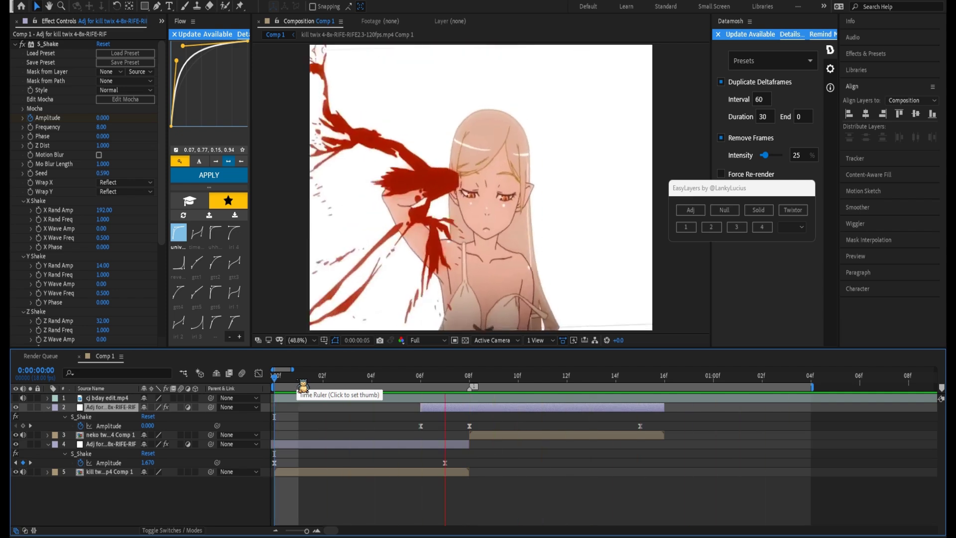
left_click_drag(297, 379, 527, 425)
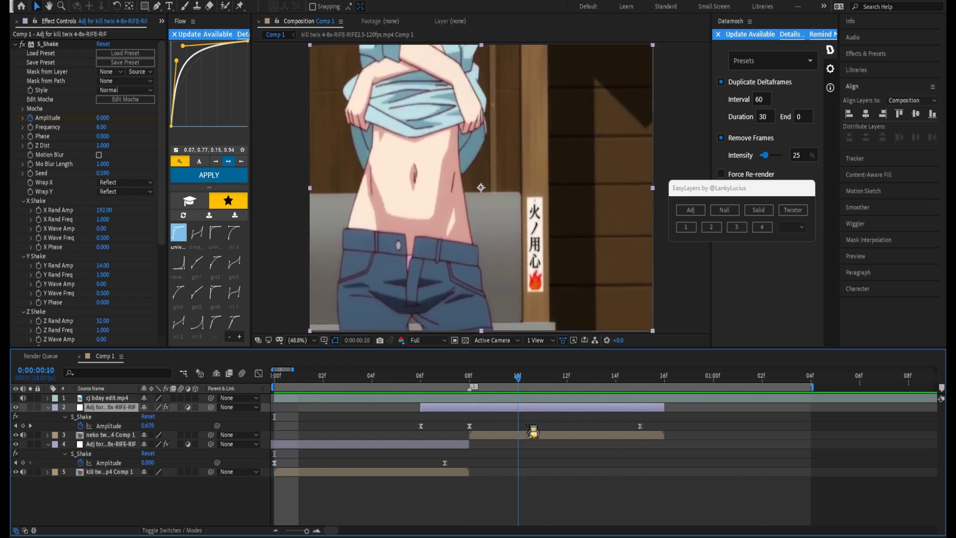
Step: Turn on S_Shake's Motion Blur on both the second clip's and the first clip's adjustment layers
key("Page_Up")
key("Page_Up")
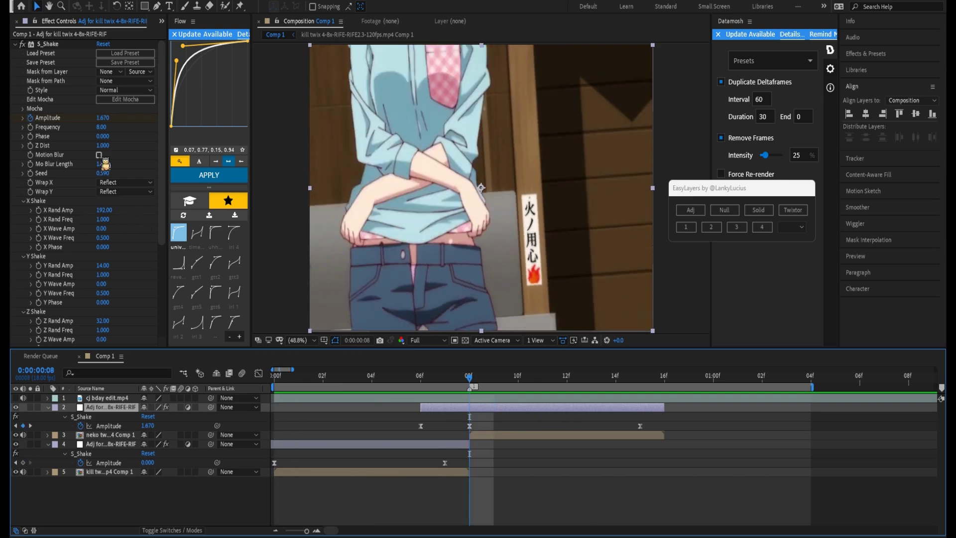
left_click(99, 155)
left_click_drag(472, 385, 274, 385)
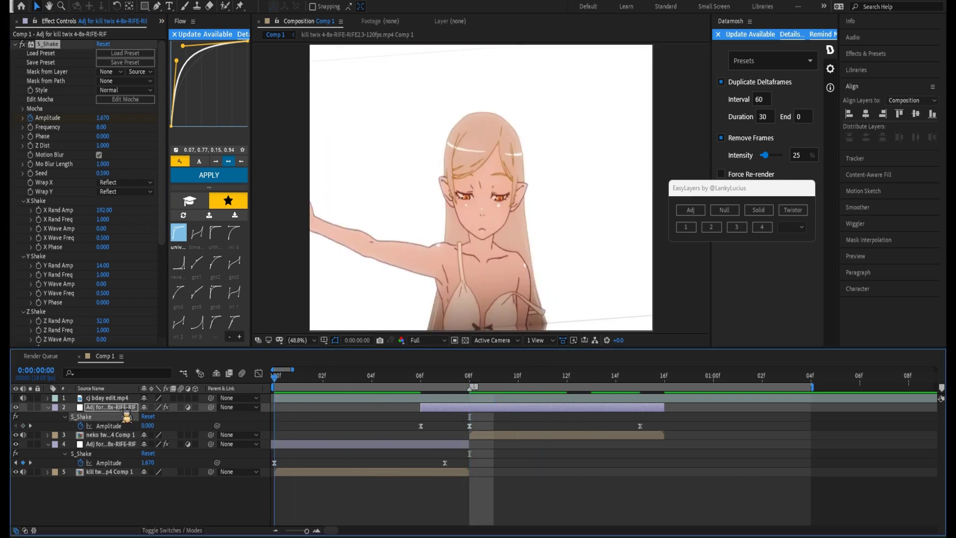
left_click(313, 454)
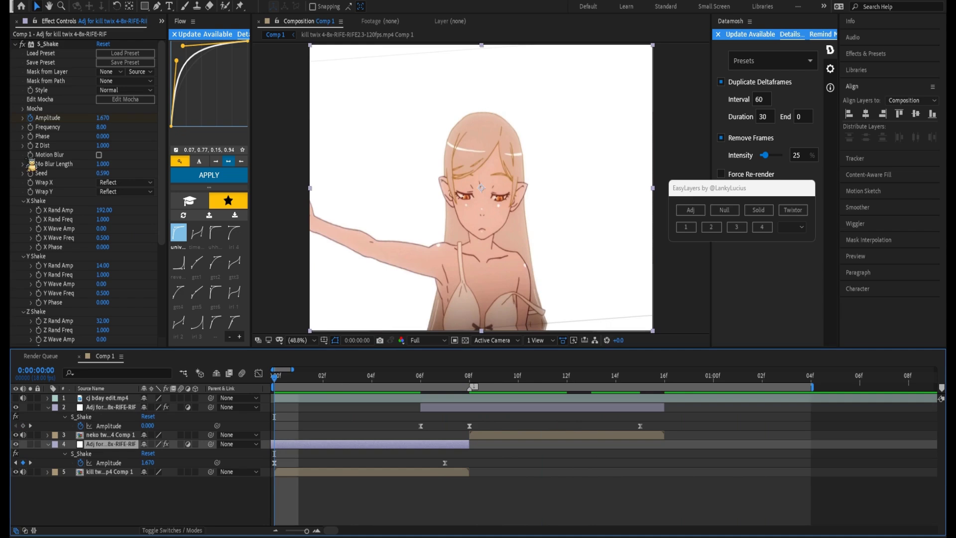
left_click(99, 155)
Step: Play back both motion-blurred shakes to check how they look
key("space")
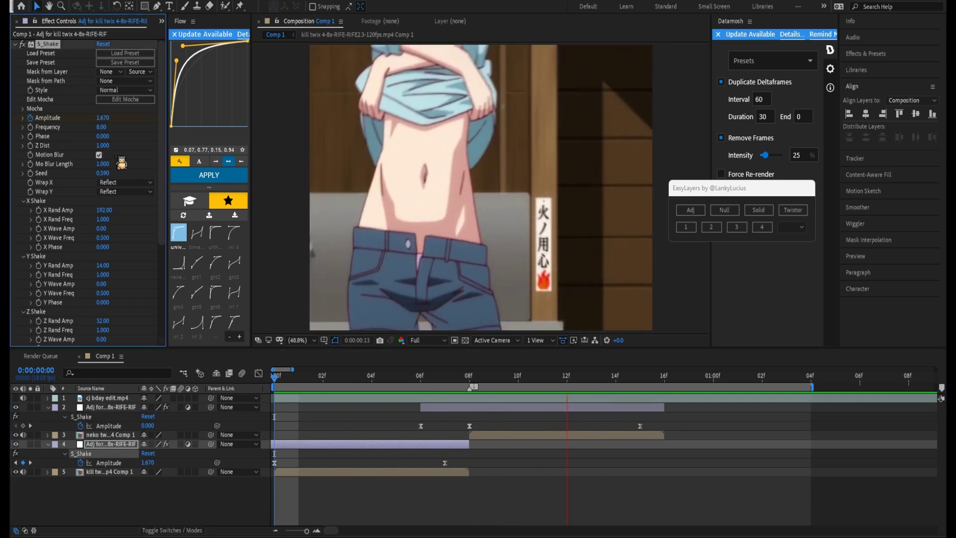
left_click(472, 409)
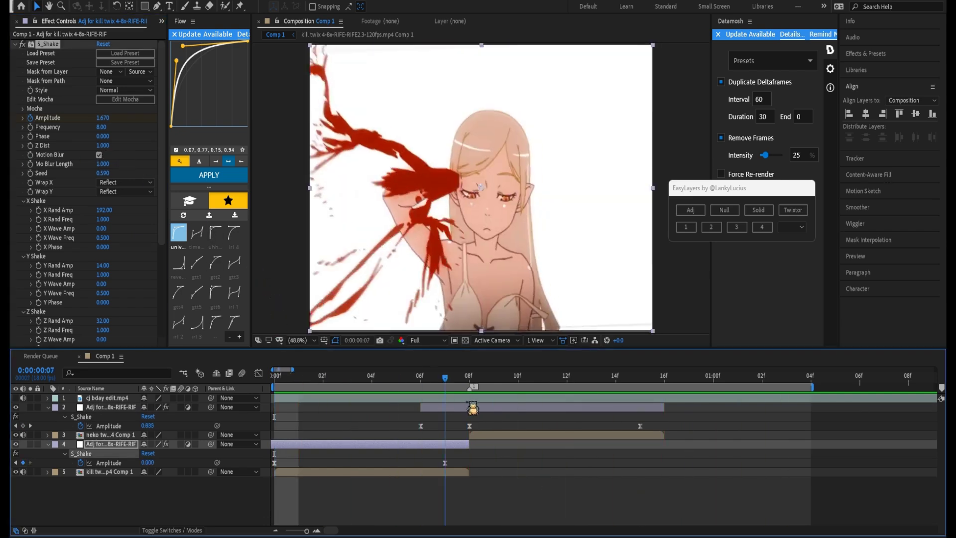
key("space")
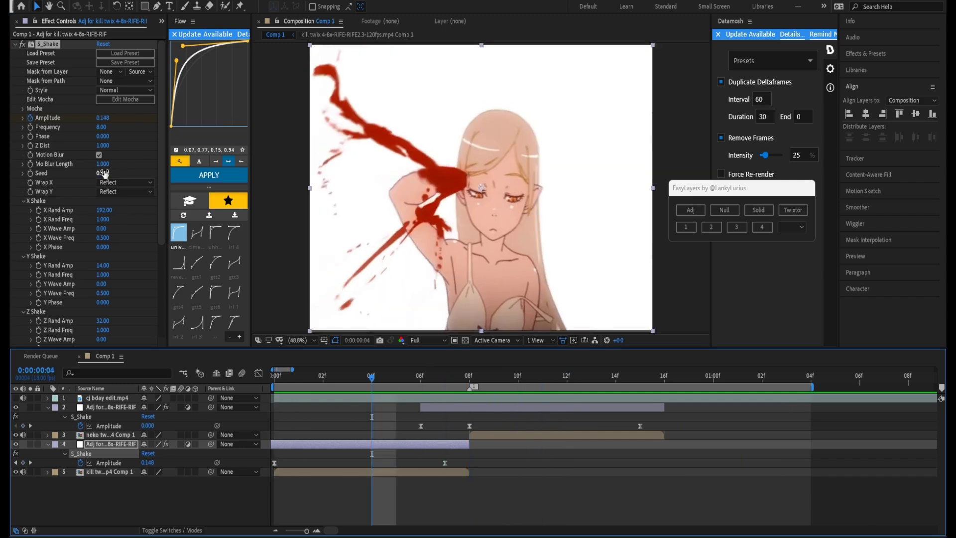
Step: Try an X Rand Amp of 210 and a Y Rand Amp of 32 on the second clip's shake
left_click_drag(386, 378, 471, 427)
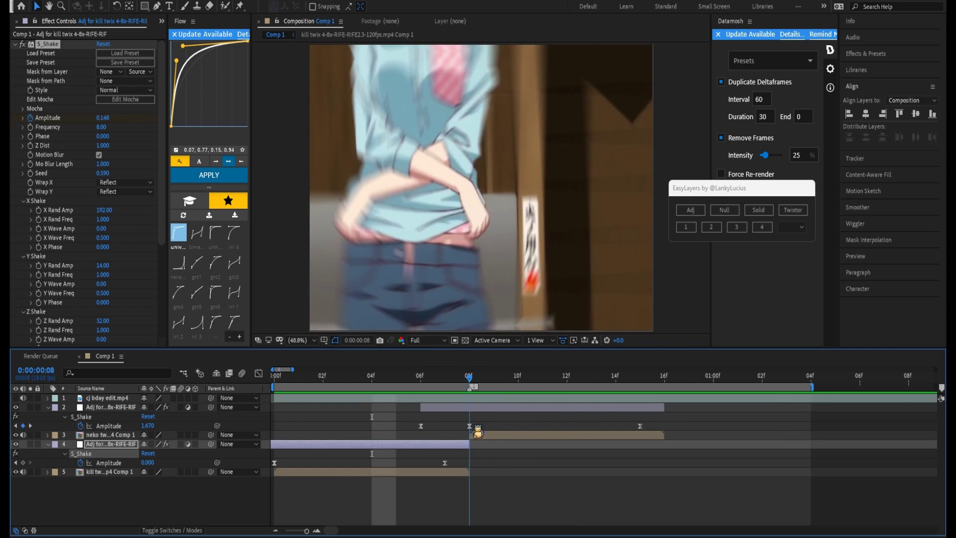
left_click(479, 421)
left_click(101, 210)
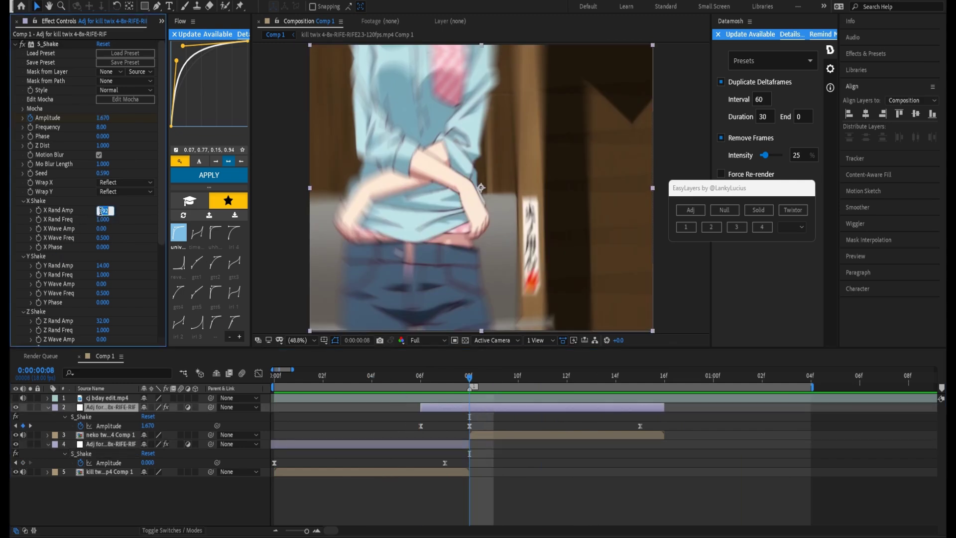
key("Return")
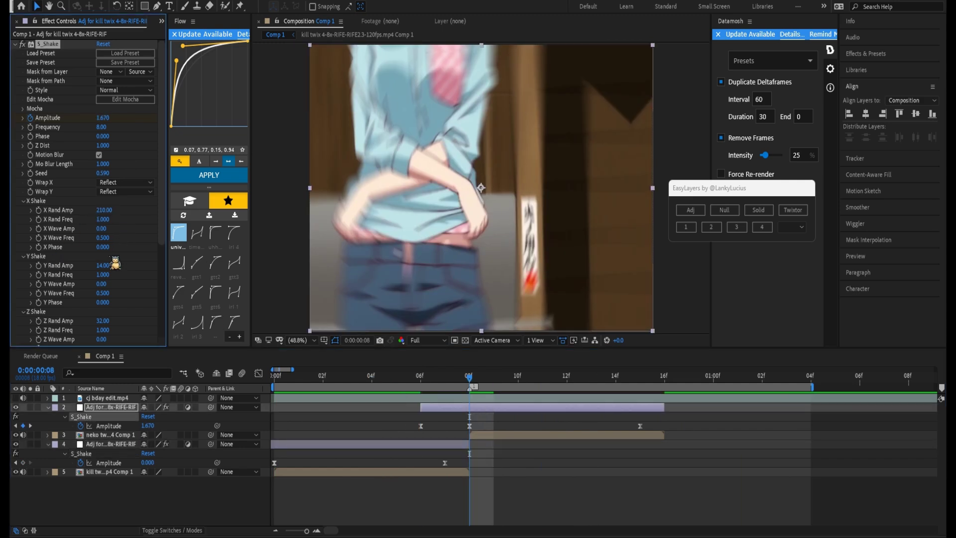
type("32")
key("Return")
scroll(89, 284, "down", 2)
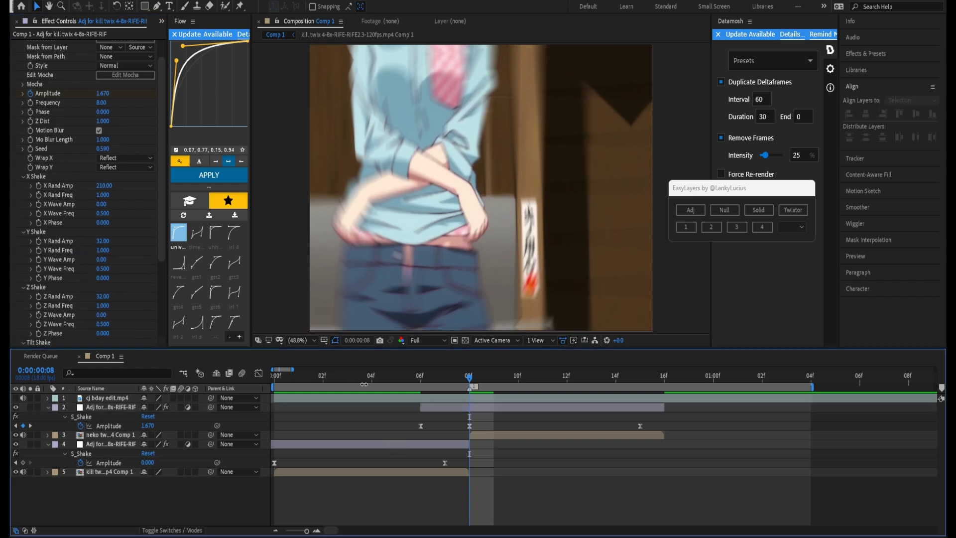
Step: Try an X Rand Amp of 210 and a Y Rand Amp of 32 on the first clip's shake
left_click_drag(377, 381, 219, 399)
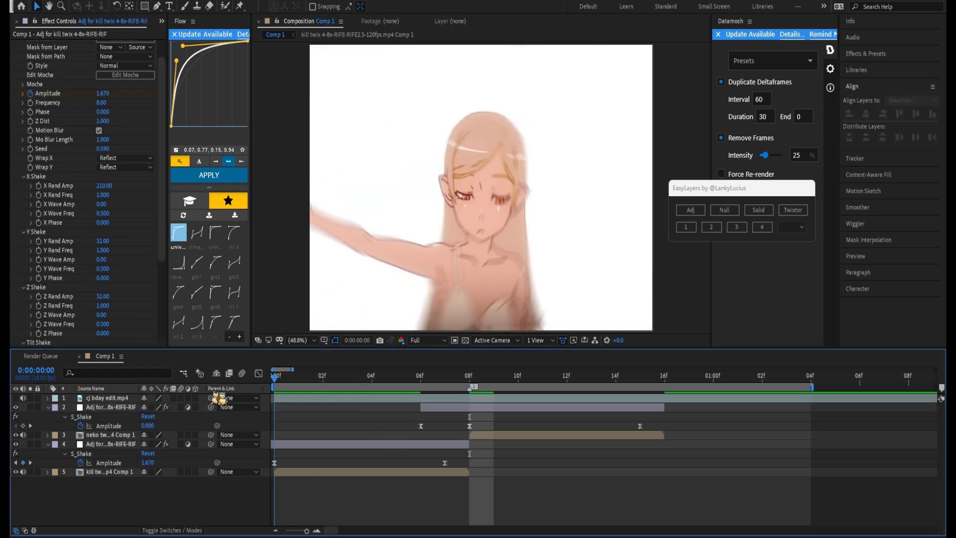
left_click(299, 445)
left_click(105, 210)
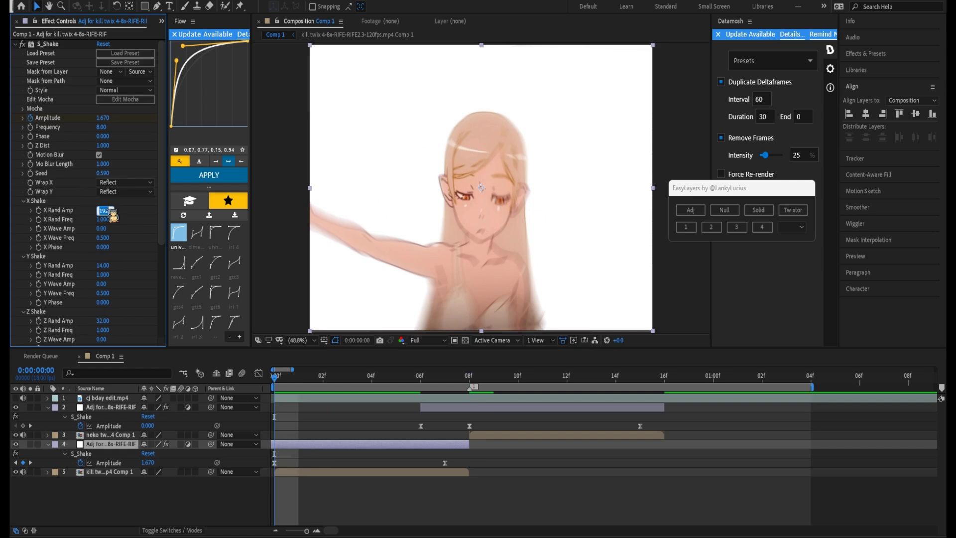
type("210")
key("Return")
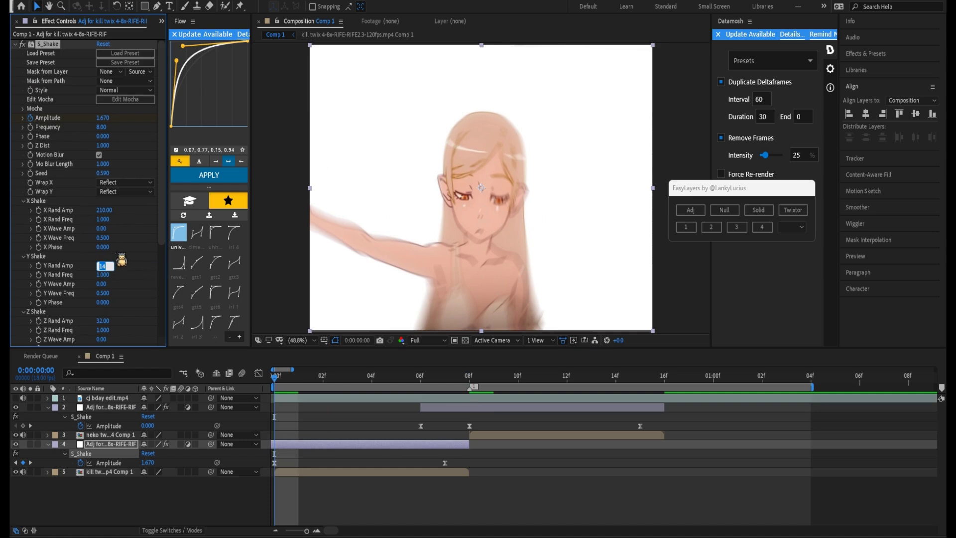
type("32")
key("Return")
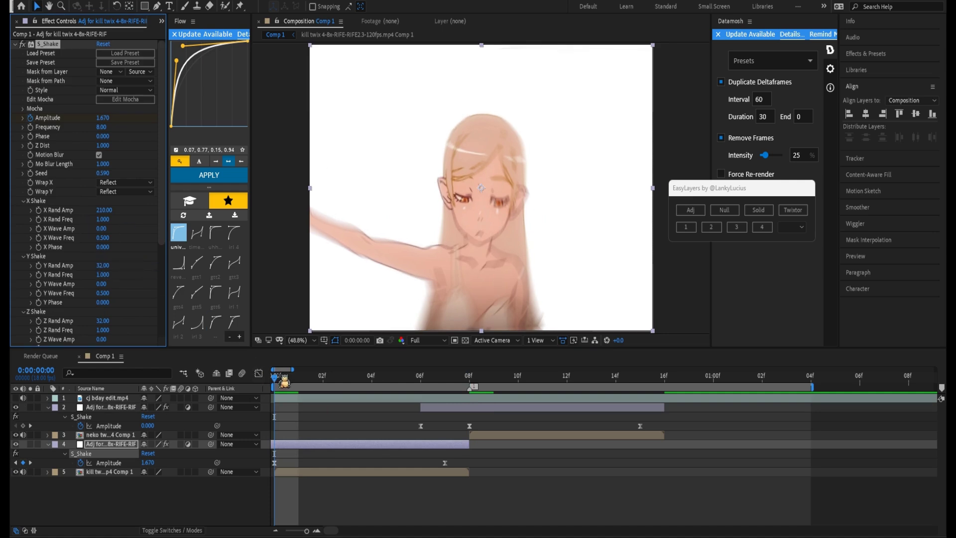
Step: Play back both shakes from frame 0 to judge the new random amplitudes
left_click_drag(283, 381, 242, 379)
key("space")
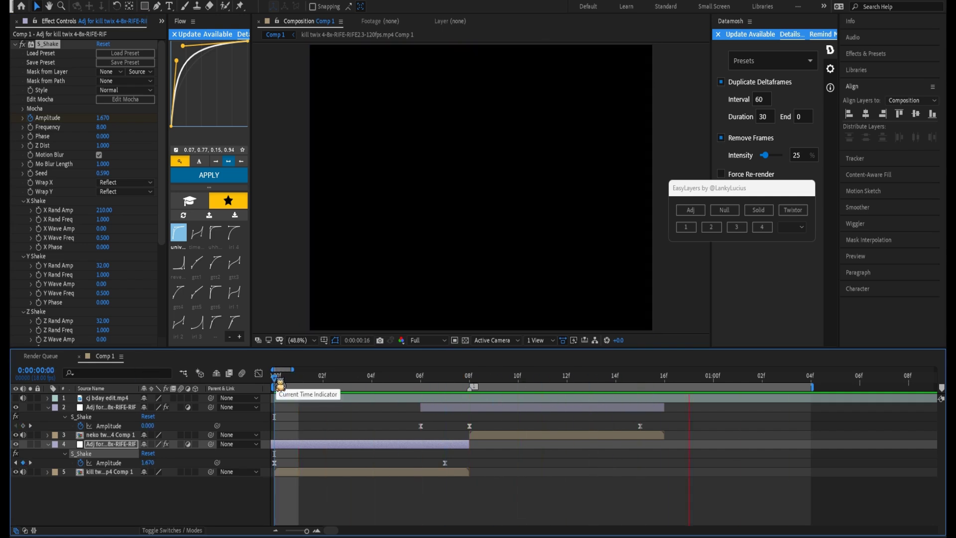
left_click_drag(280, 385, 271, 420)
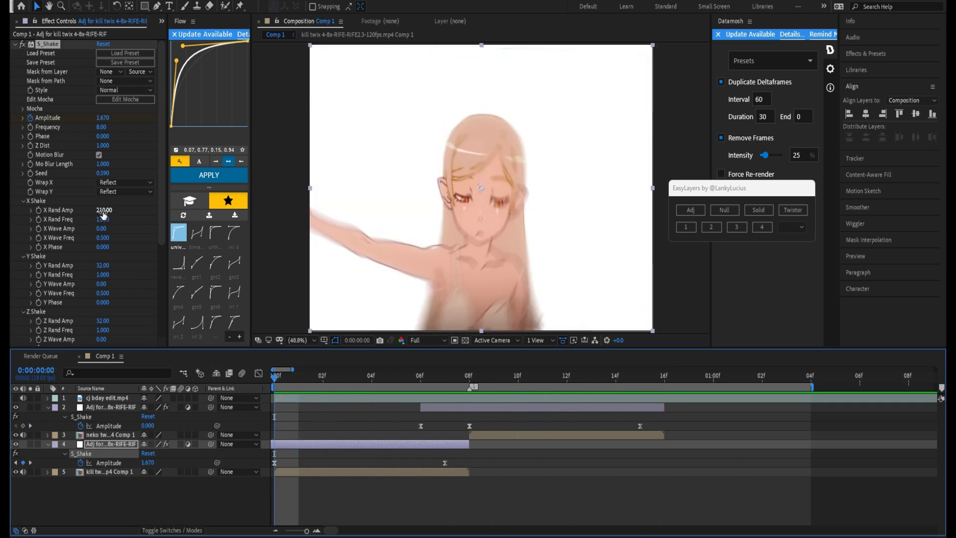
Step: Set the first clip's shake to a Y Rand Amp of 192 and an X Rand Amp of 14
left_click(100, 265)
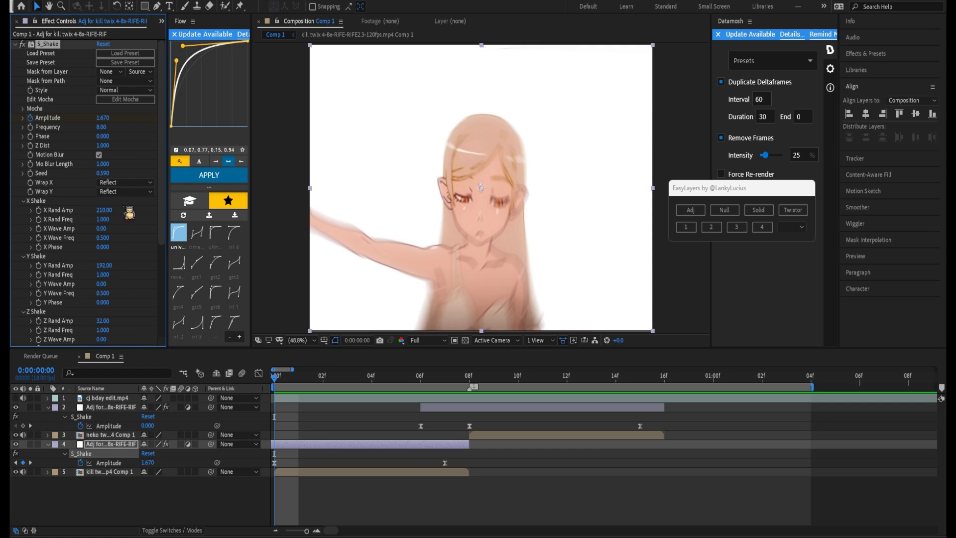
type("192")
key("Return")
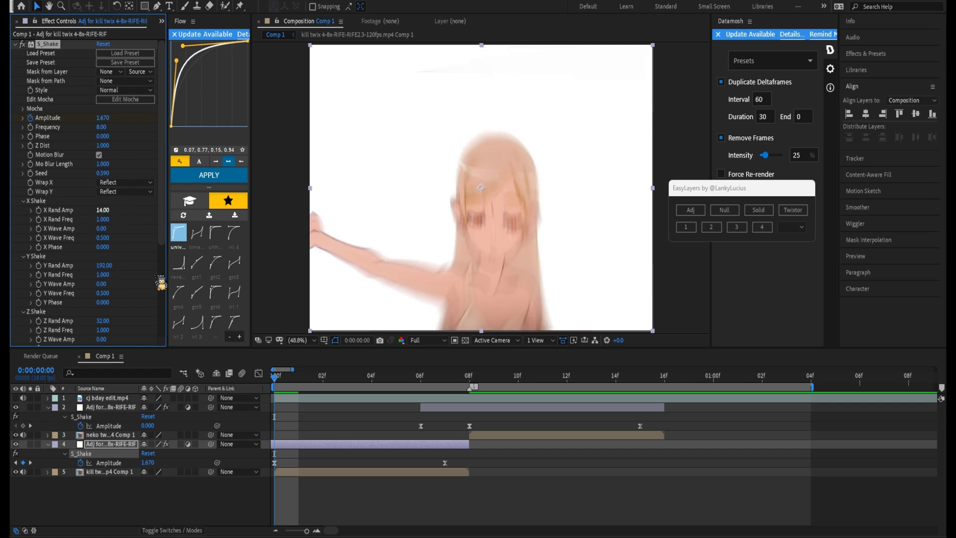
Step: Set the second clip's shake to a Y Rand Amp of 192 and an X Rand Amp of 14
left_click(470, 379)
left_click(448, 407)
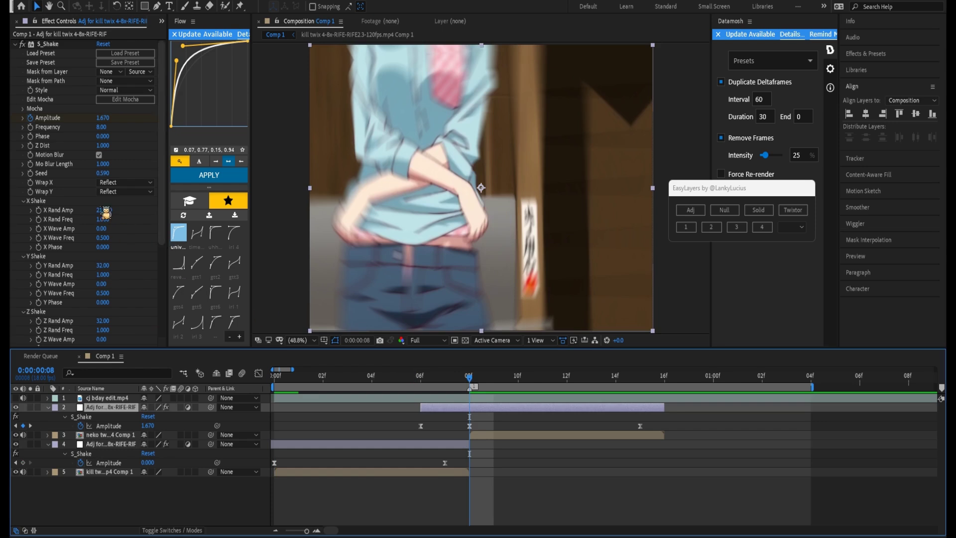
left_click(108, 265)
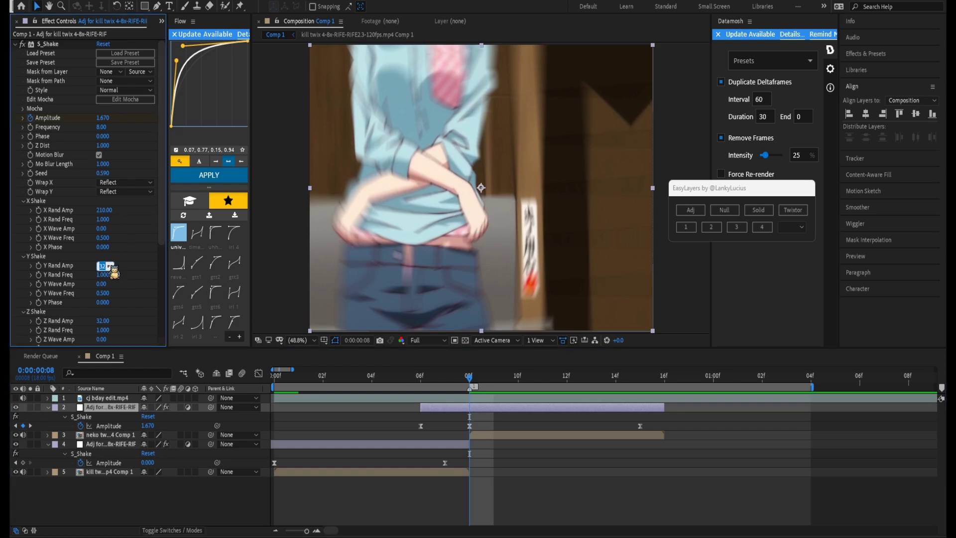
type("192")
key("Return")
left_click(97, 211)
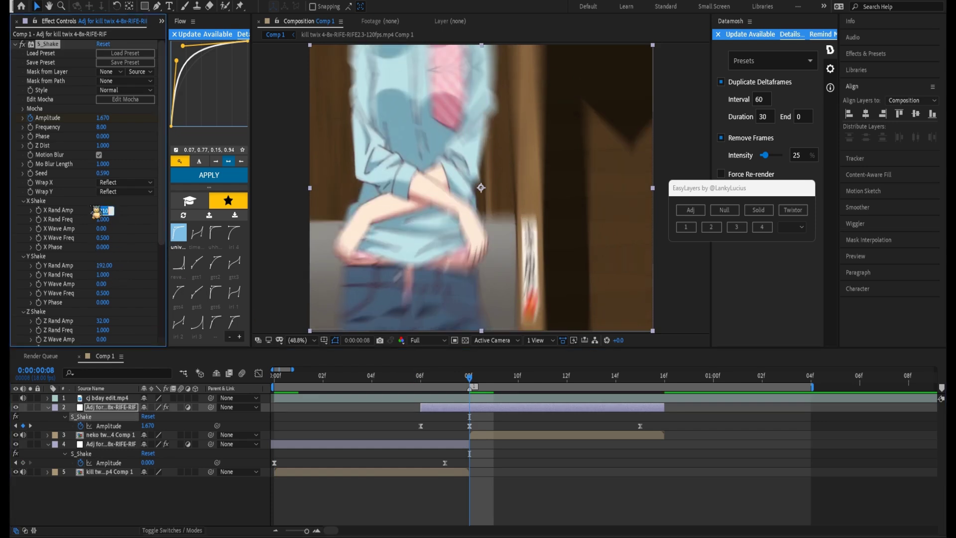
type("14")
key("Return")
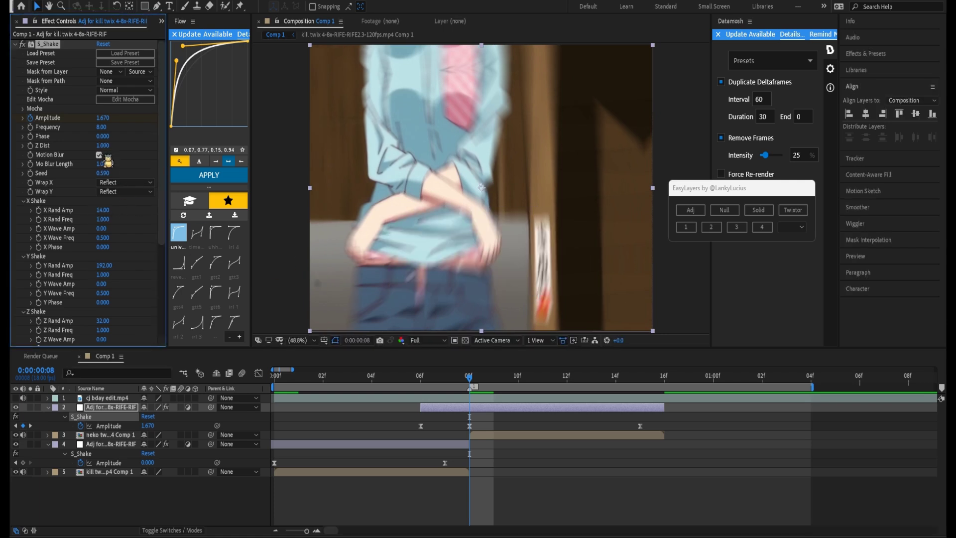
Step: Turn off Motion Blur in both S_Shake effects and play back the composition from frame 0
left_click(99, 155)
left_click(368, 443)
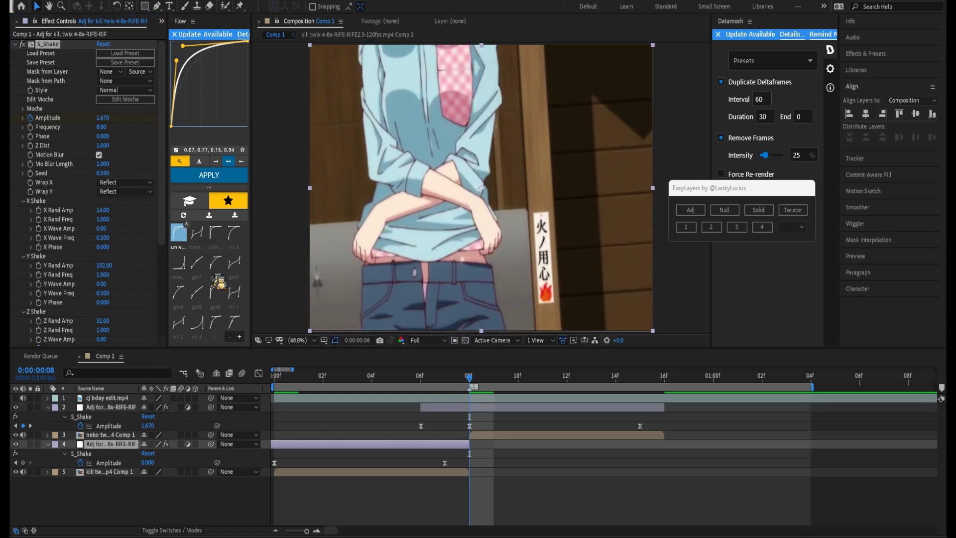
left_click(98, 155)
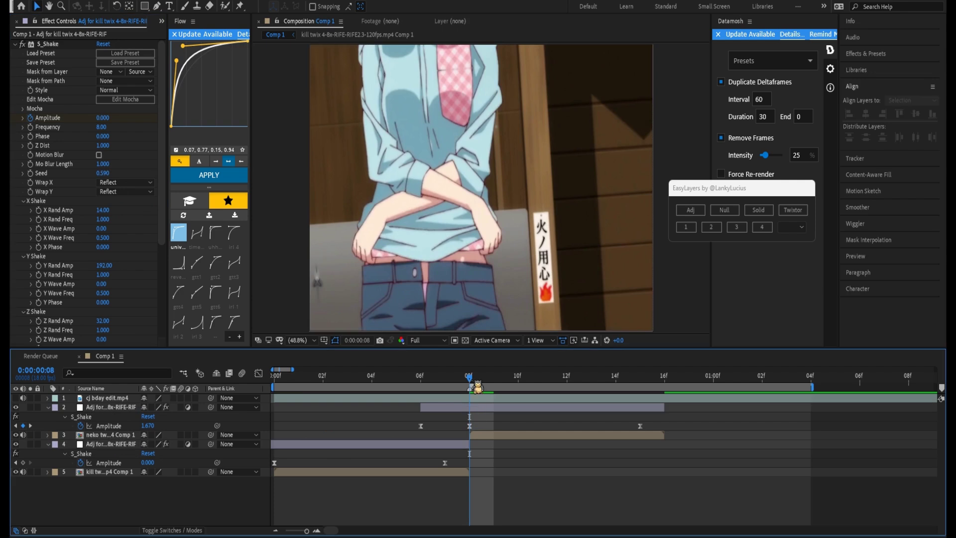
left_click(287, 383)
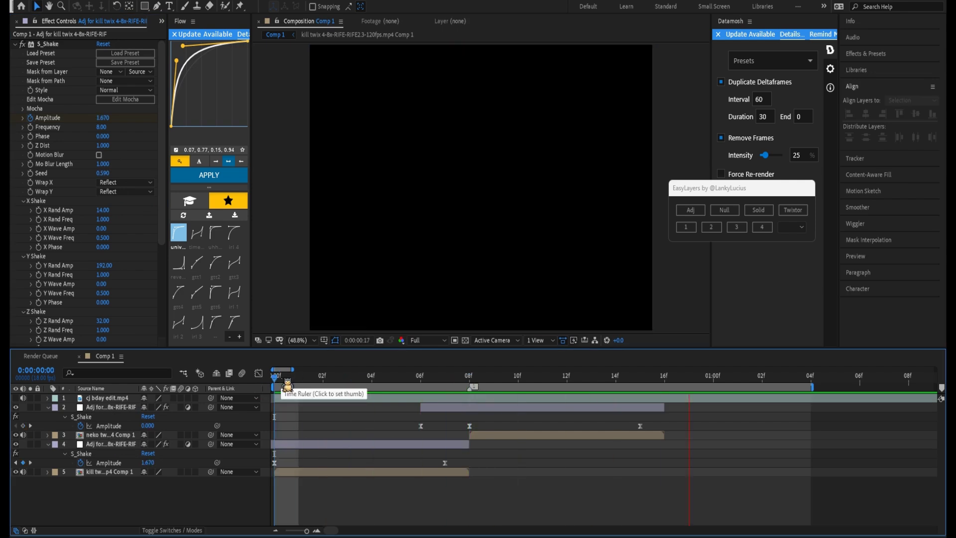
key("space")
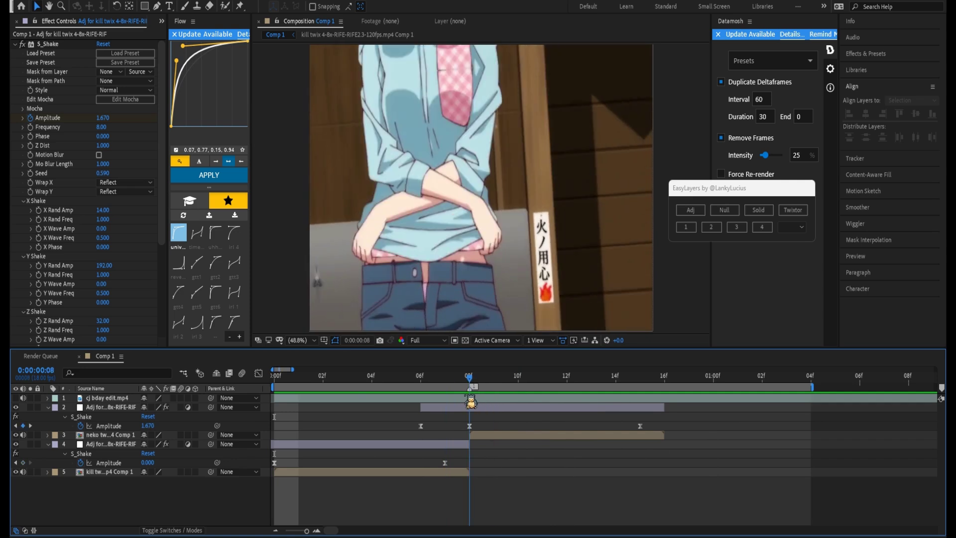
Step: Add an adjustment layer over frames 8 to 16 above the second clip's shake and apply S_BlurMoCurves to it
left_click(479, 404)
left_click(690, 209)
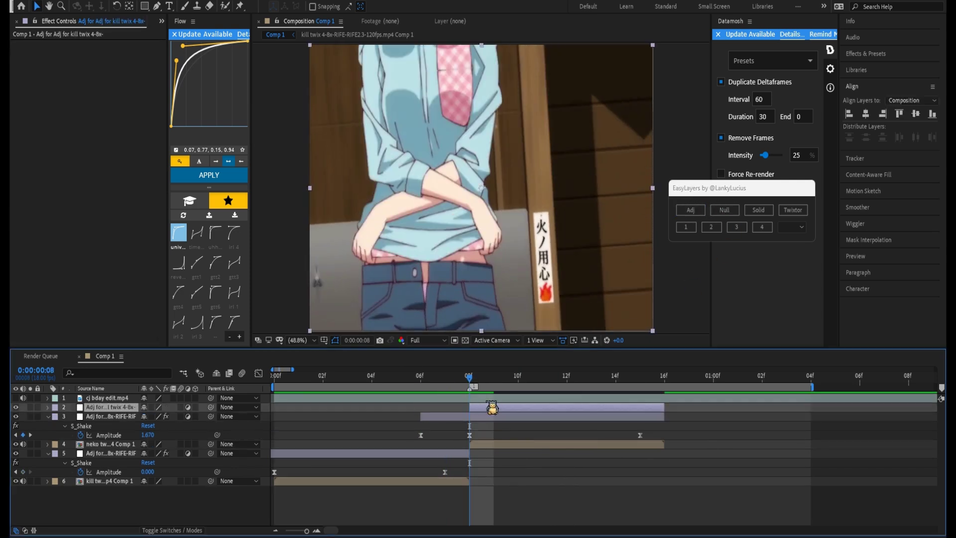
key("ctrl+space")
type("s_blur")
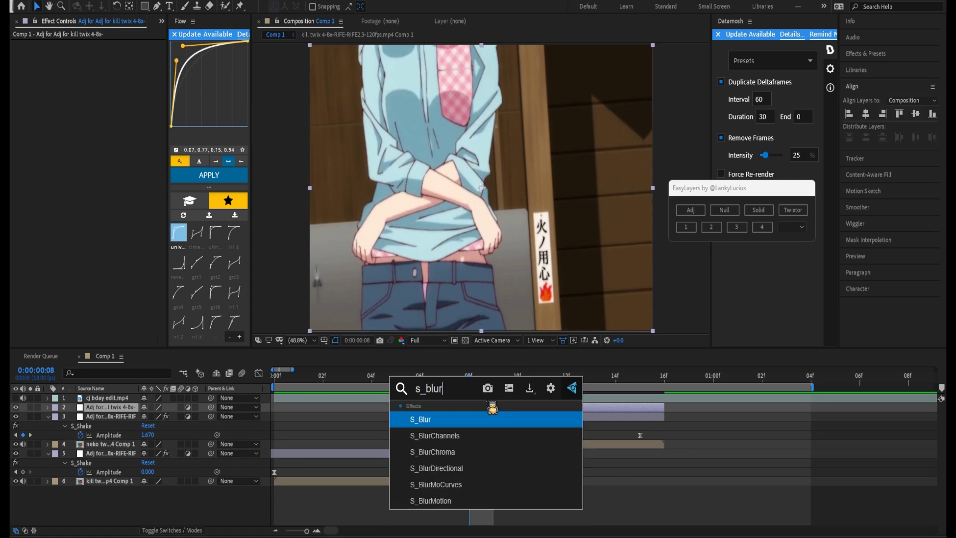
type("m")
key("Return")
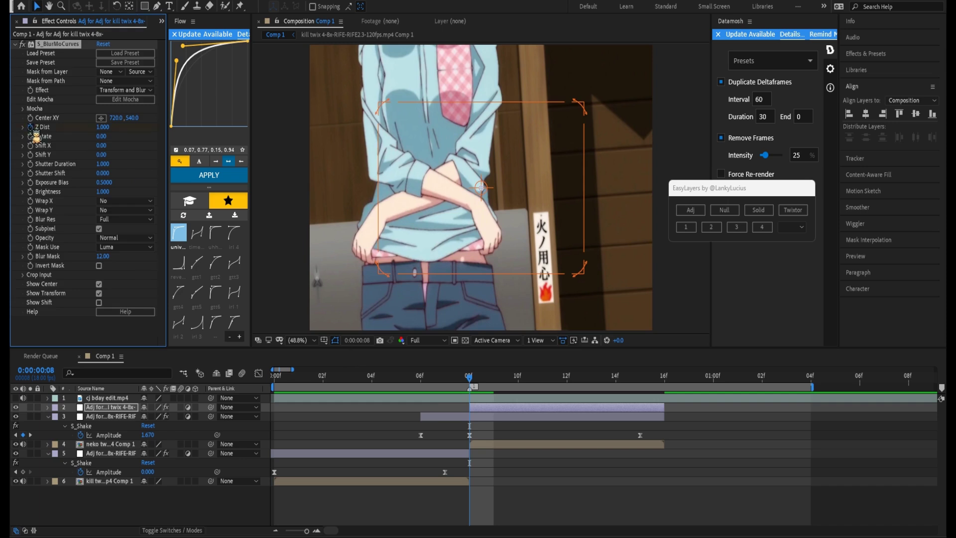
Step: Keyframe Z Dist from 1 at frame 8 to 0.8 at frame 15 and ease both keyframes with the irl 4 curve
key("k")
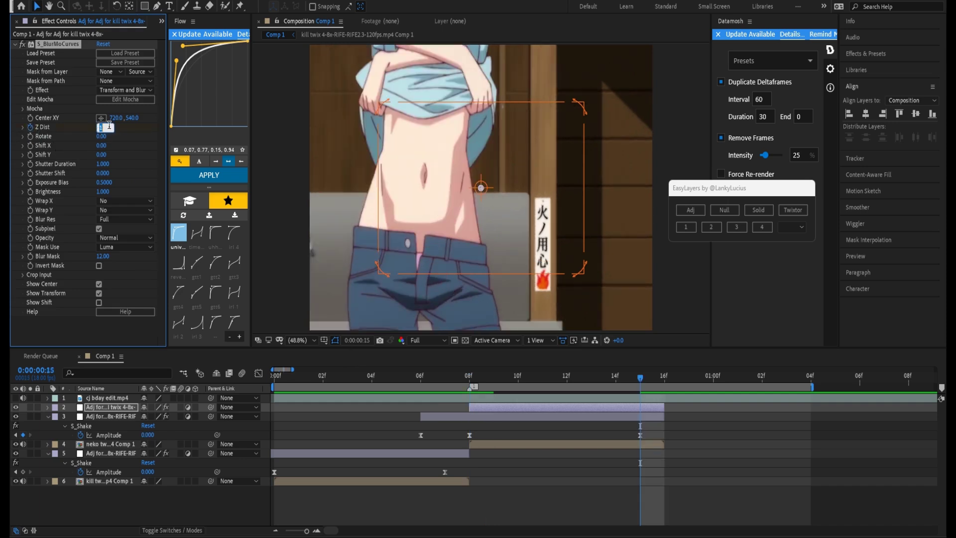
type(".8")
key("Return")
key("u")
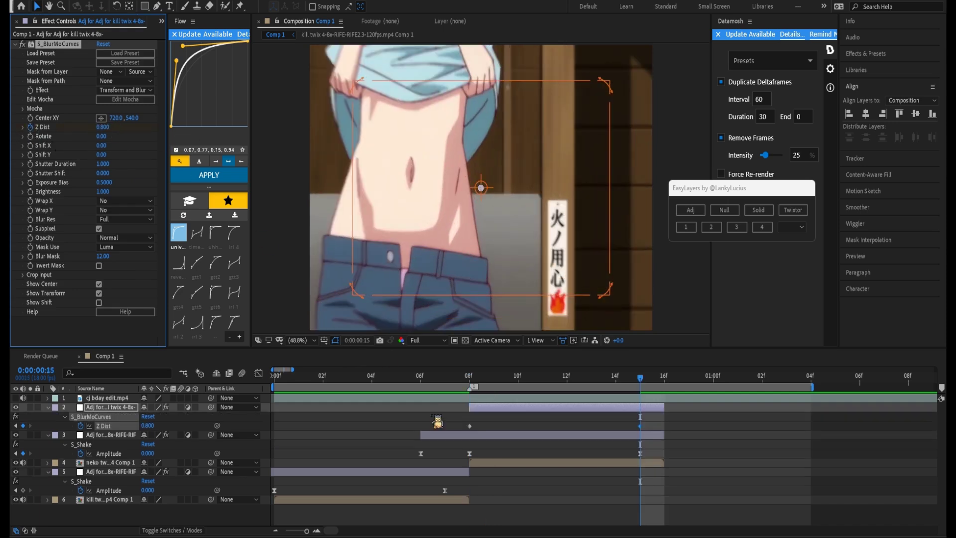
left_click_drag(441, 416, 655, 437)
left_click(234, 232)
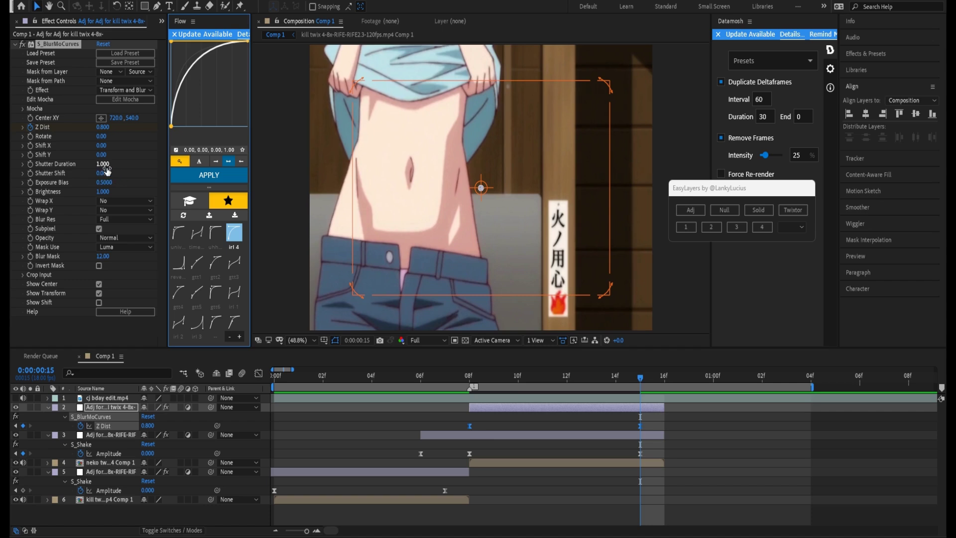
Step: Play back the zoom from the start and delete the adjustment layer carrying S_BlurMoCurves
left_click_drag(502, 380, 399, 419)
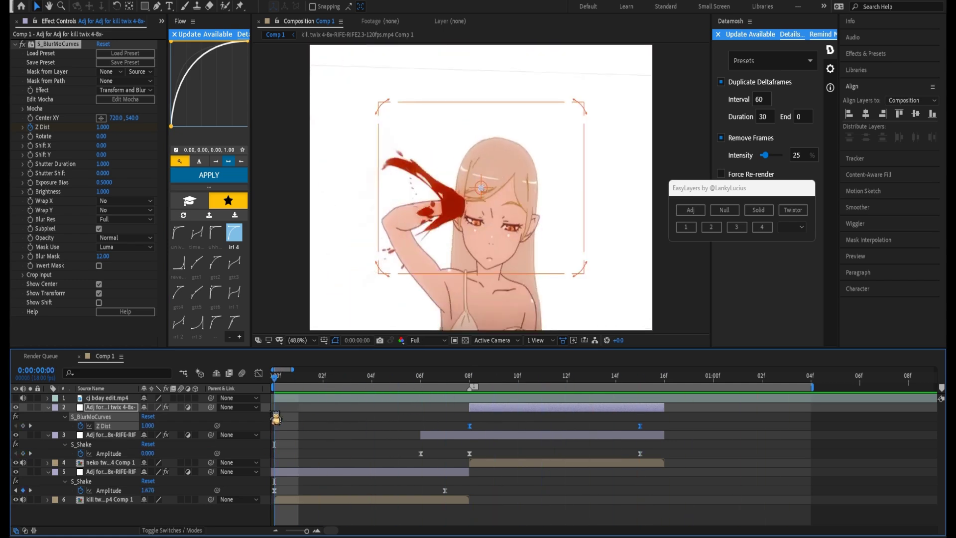
left_click(494, 408)
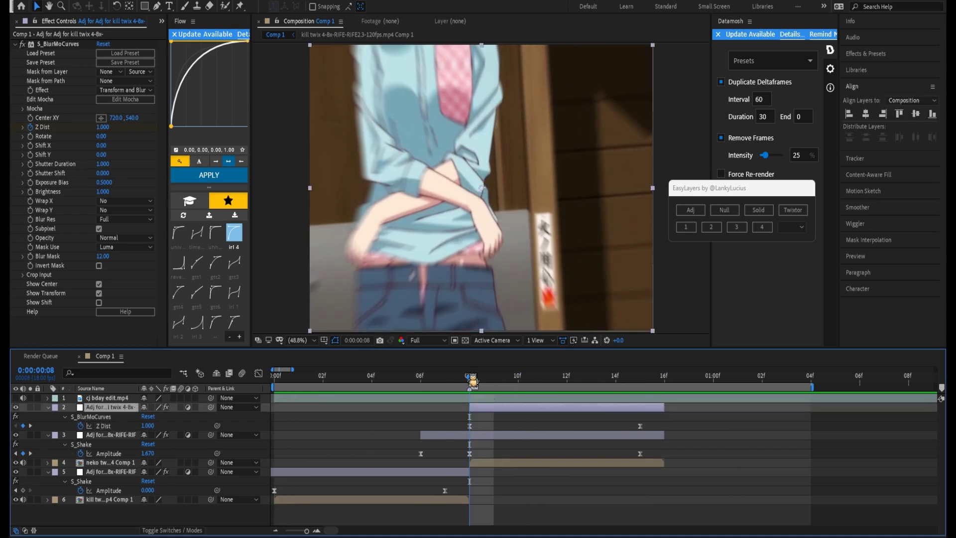
key("Delete")
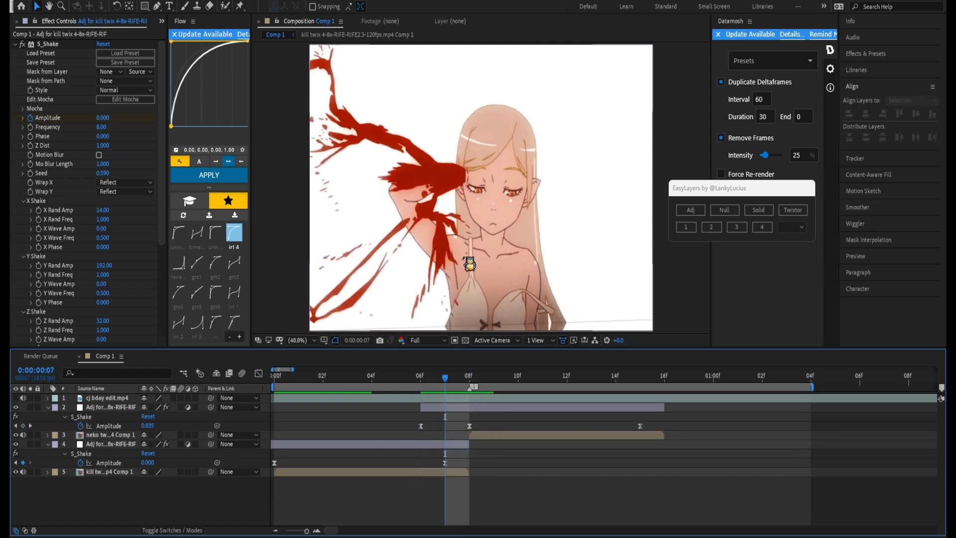
Step: Add a one-frame adjustment layer at frame 7 above the second clip's shake with the EasyLayers N option and apply Transform to it
scroll(470, 274, "down", 2)
scroll(471, 274, "up", 2)
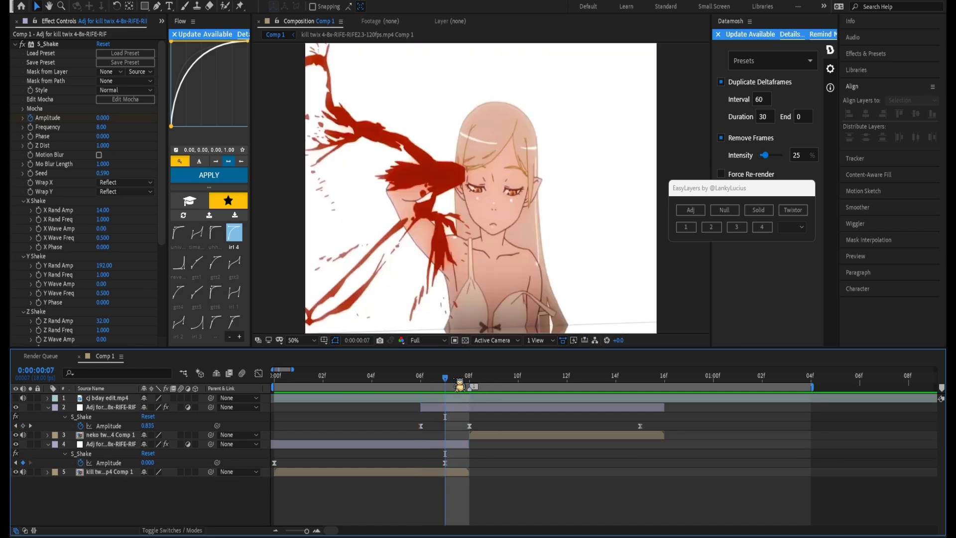
left_click(454, 406)
left_click(788, 228)
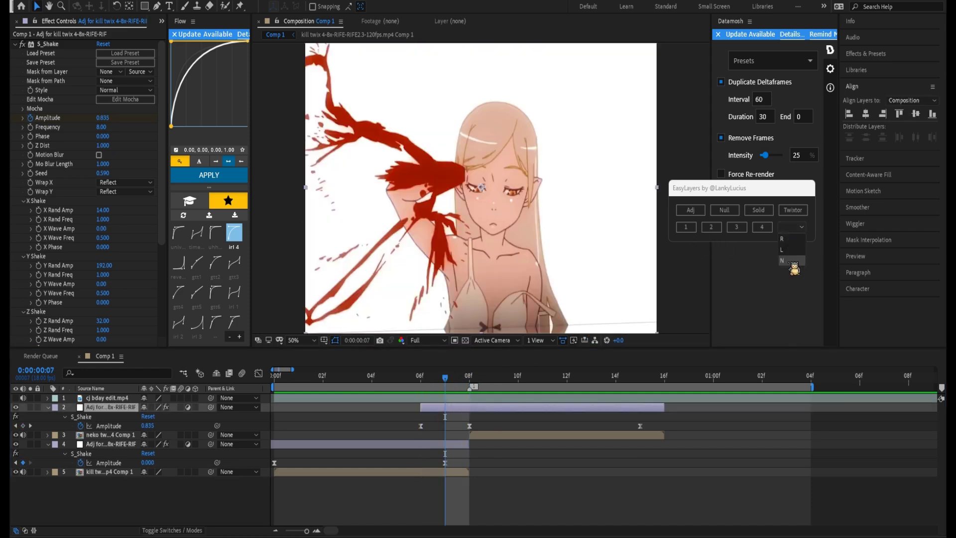
left_click(790, 260)
left_click(686, 227)
key("ctrl+space")
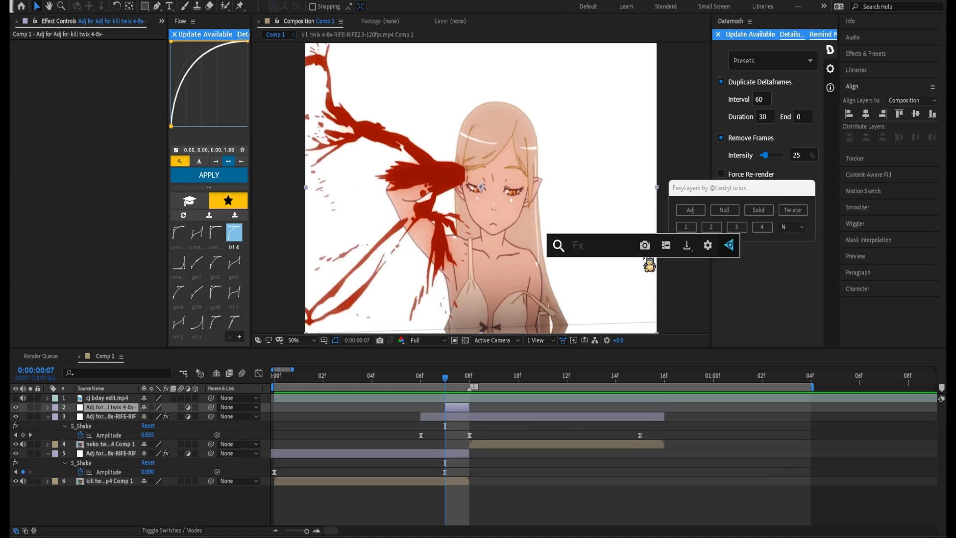
type("tra")
key("Return")
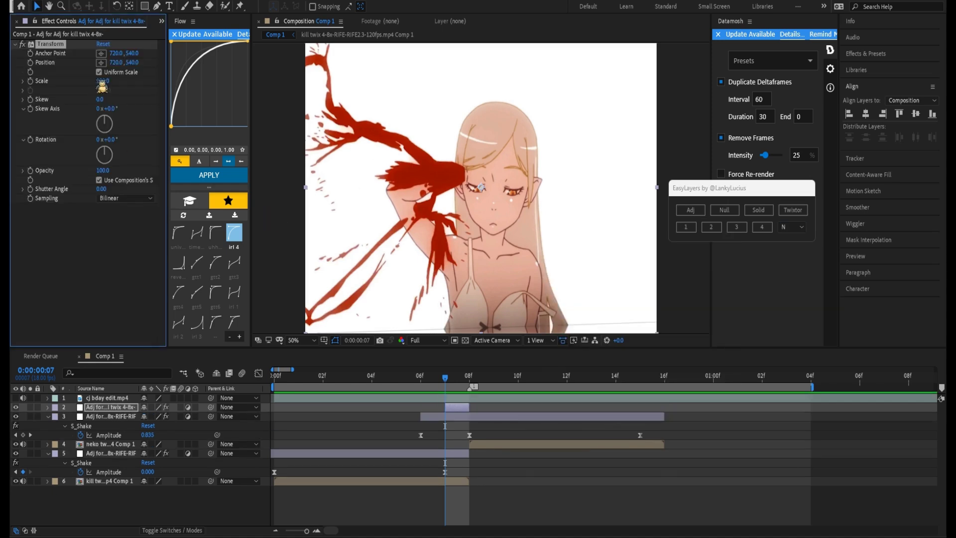
Step: Set the Transform effect's Scale to 130 and play back the transition between the two clips
left_click_drag(100, 83, 125, 93)
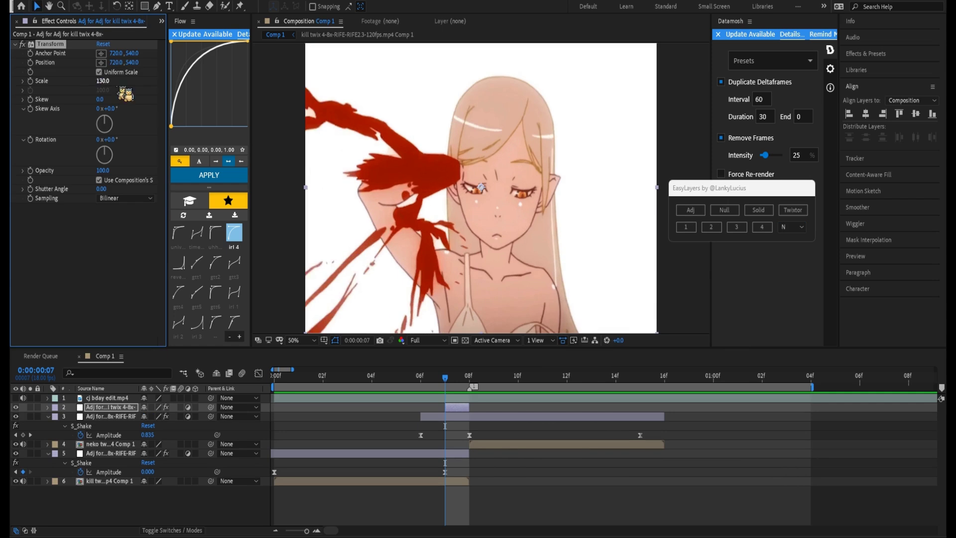
key("space")
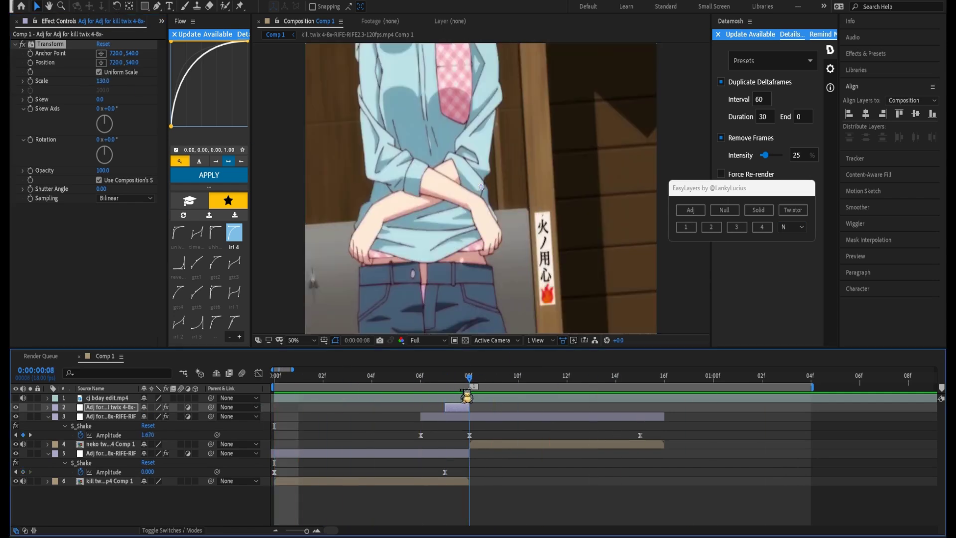
key("space")
key("space")
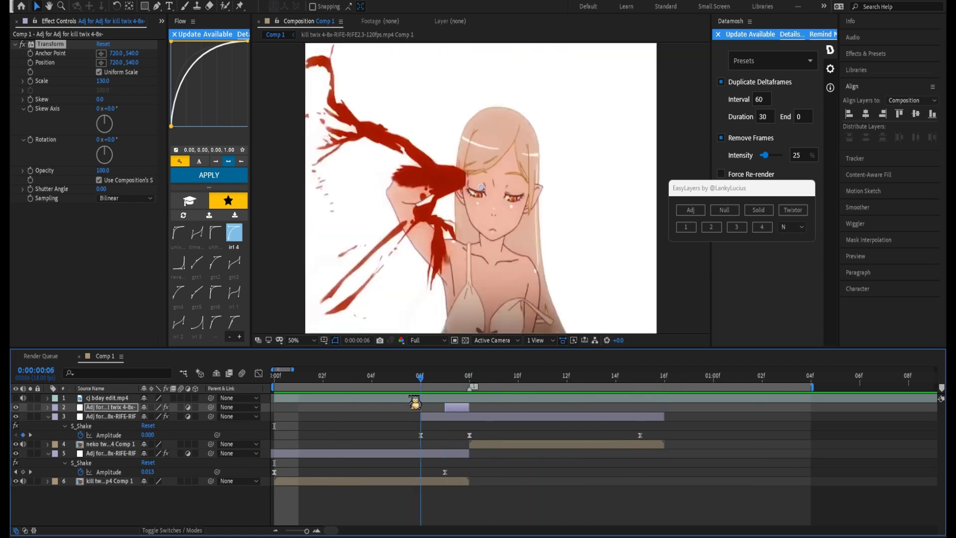